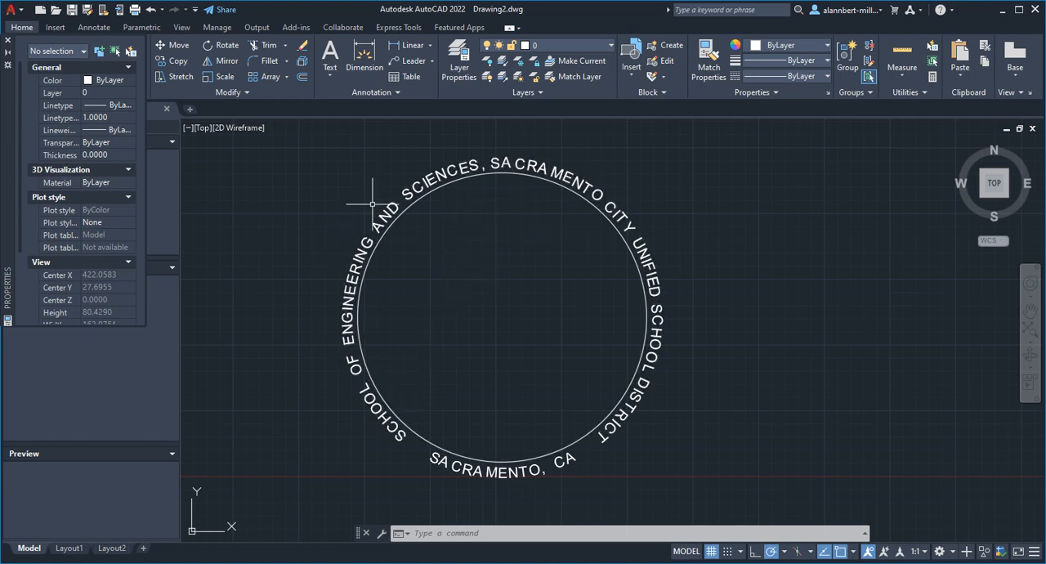
pyautogui.click(573, 178)
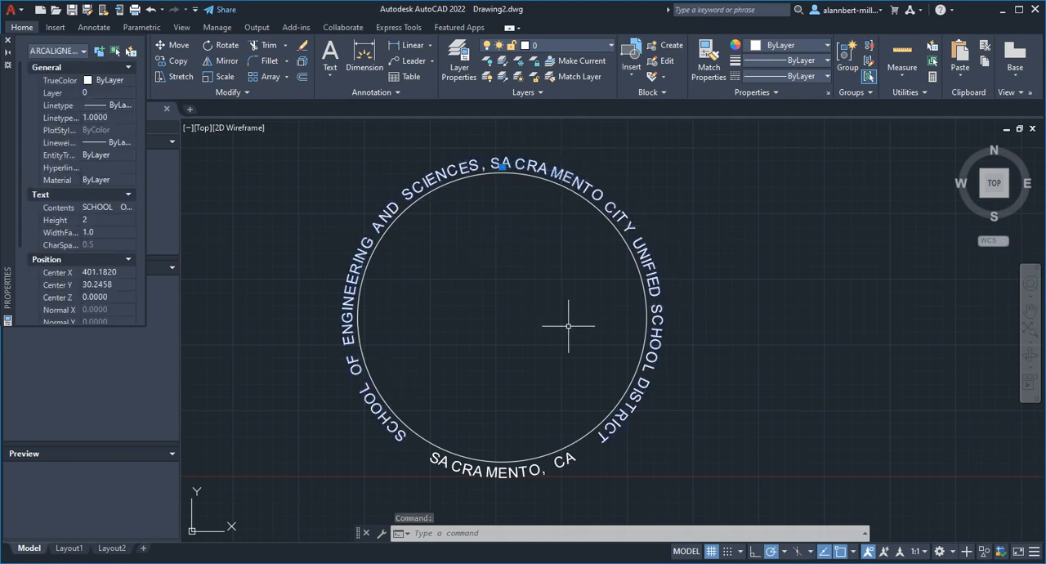
pyautogui.press('Escape')
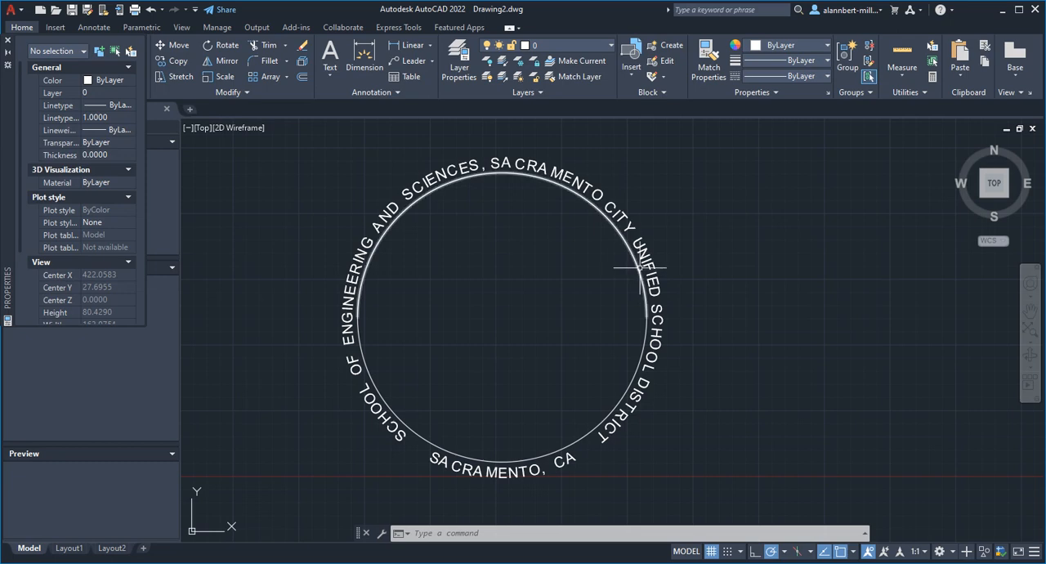
pyautogui.moveTo(640, 267)
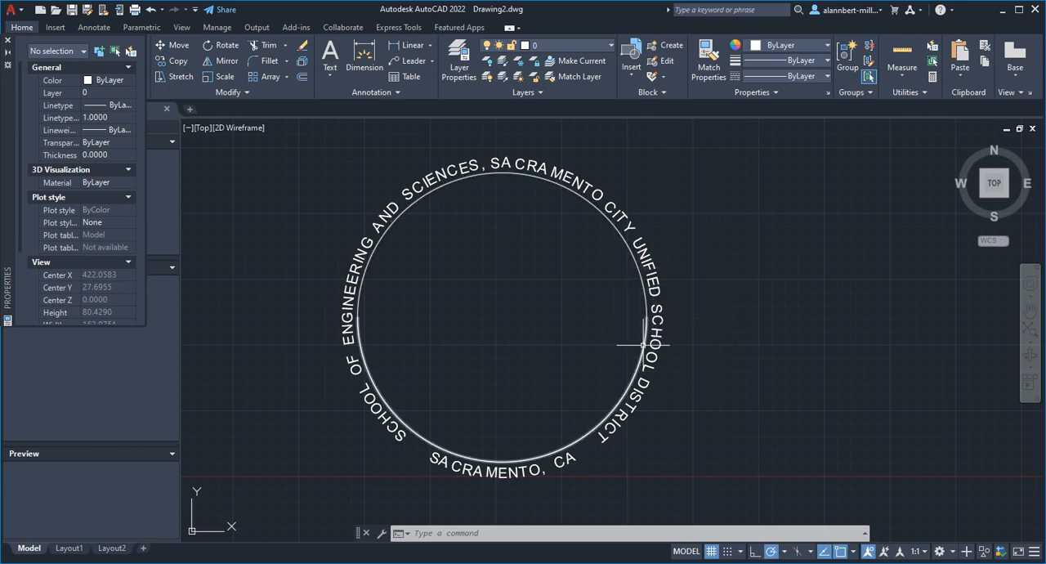
# Draw a circle with a radius of 27.5 in an empty area of the drawing
pyautogui.moveTo(730, 362); pyautogui.dragTo(296, 348, button='middle')
pyautogui.write('c')
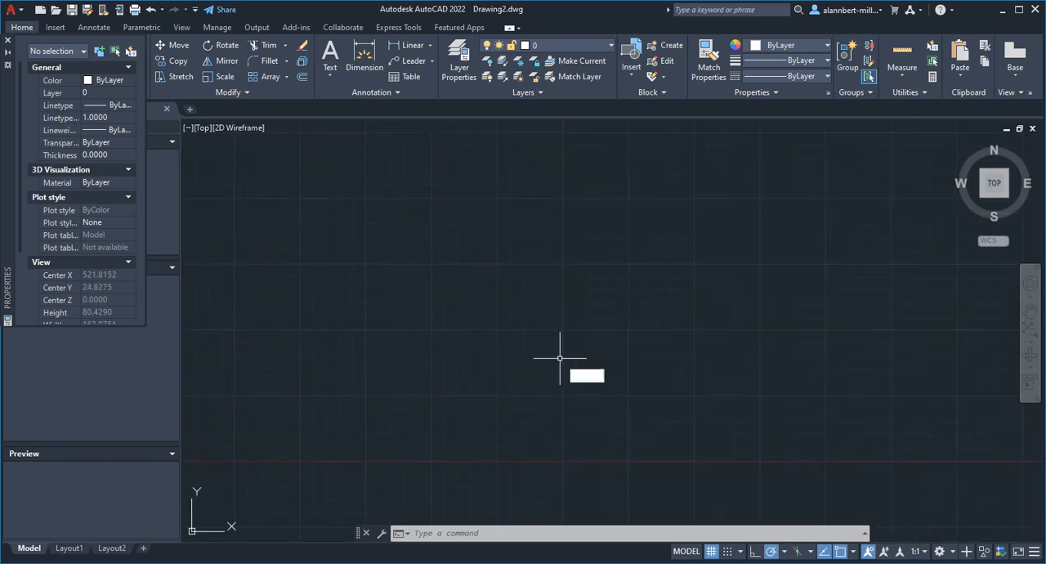
pyautogui.press('Return')
pyautogui.click(535, 308)
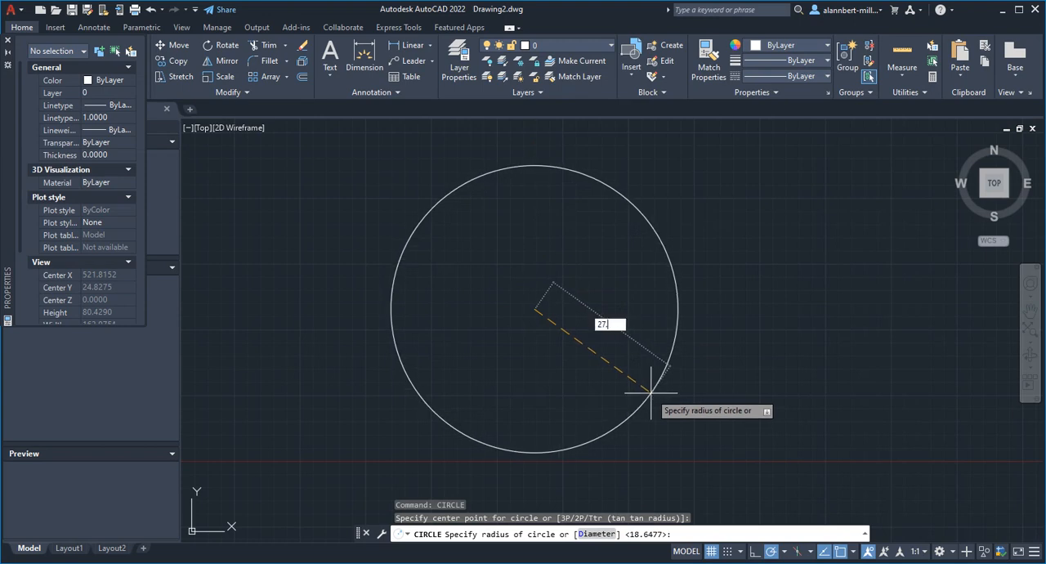
pyautogui.press('Return')
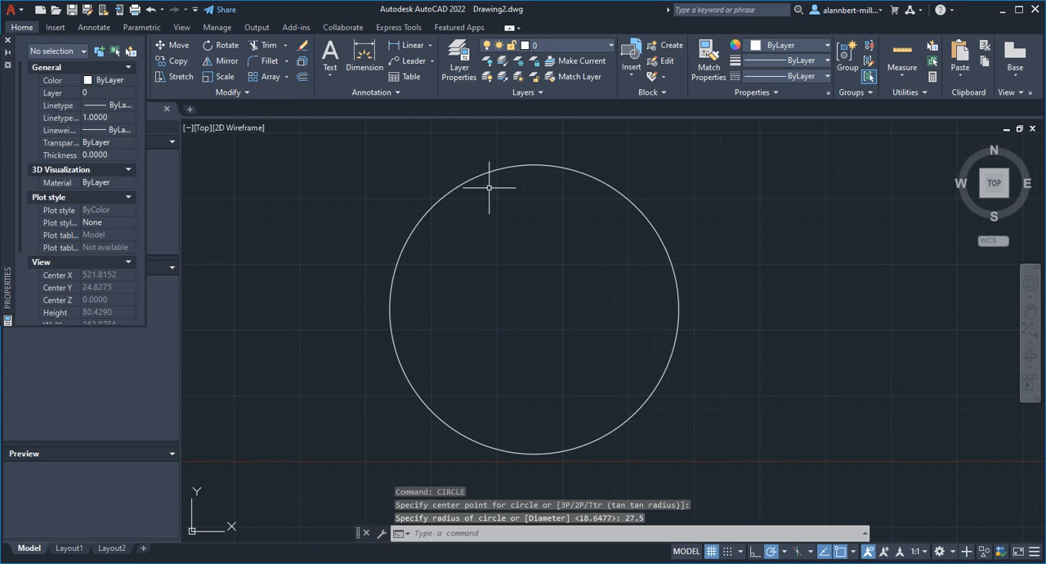
# Draw a horizontal line across the circle from its left quadrant point to its right quadrant point
pyautogui.moveTo(490, 182); pyautogui.dragTo(485, 186, button='middle')
pyautogui.moveTo(516, 235); pyautogui.dragTo(507, 242, button='middle')
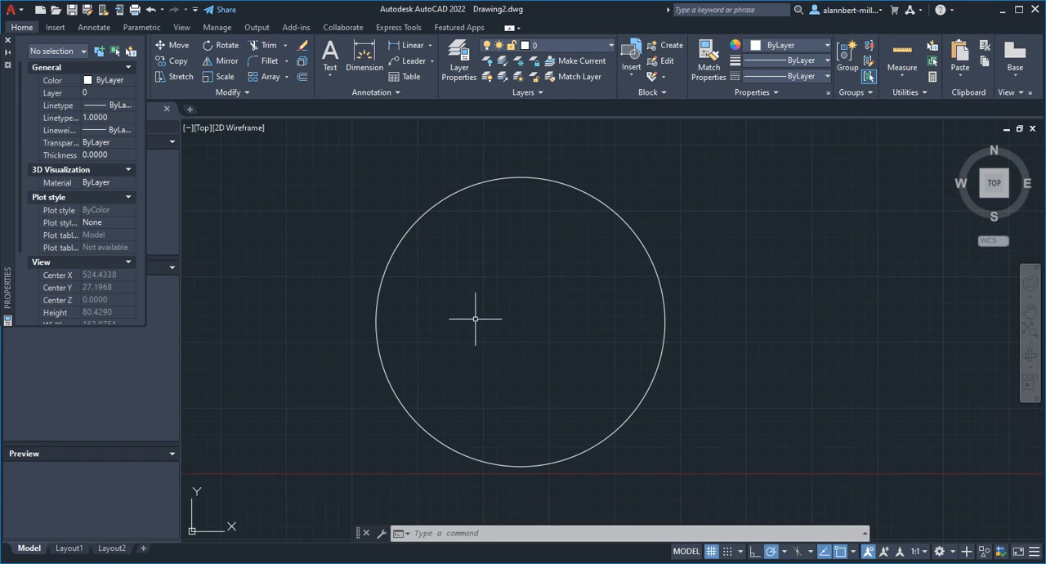
pyautogui.write('l')
pyautogui.press('Return')
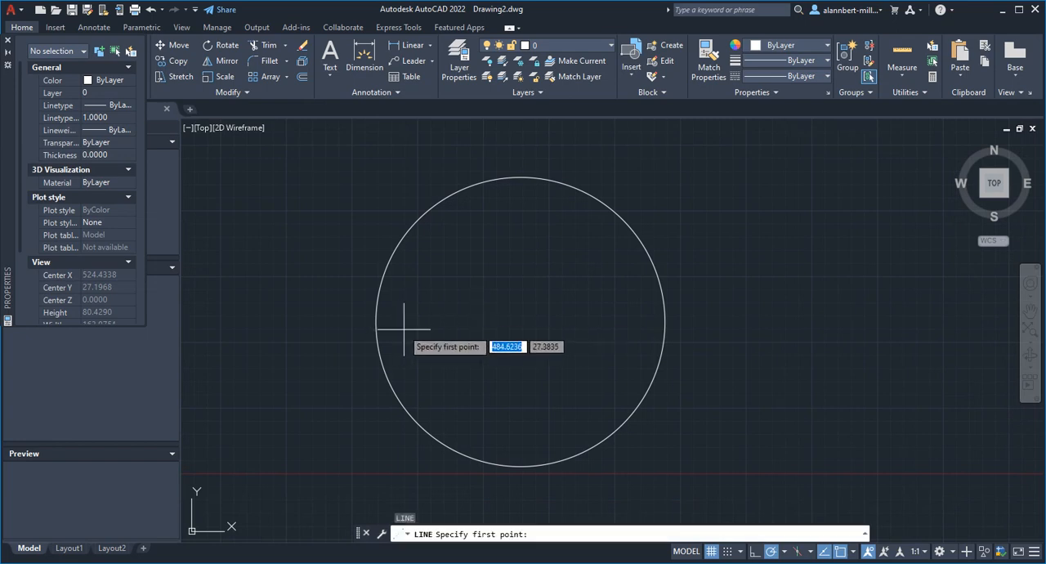
pyautogui.write('qua')
pyautogui.press('Return')
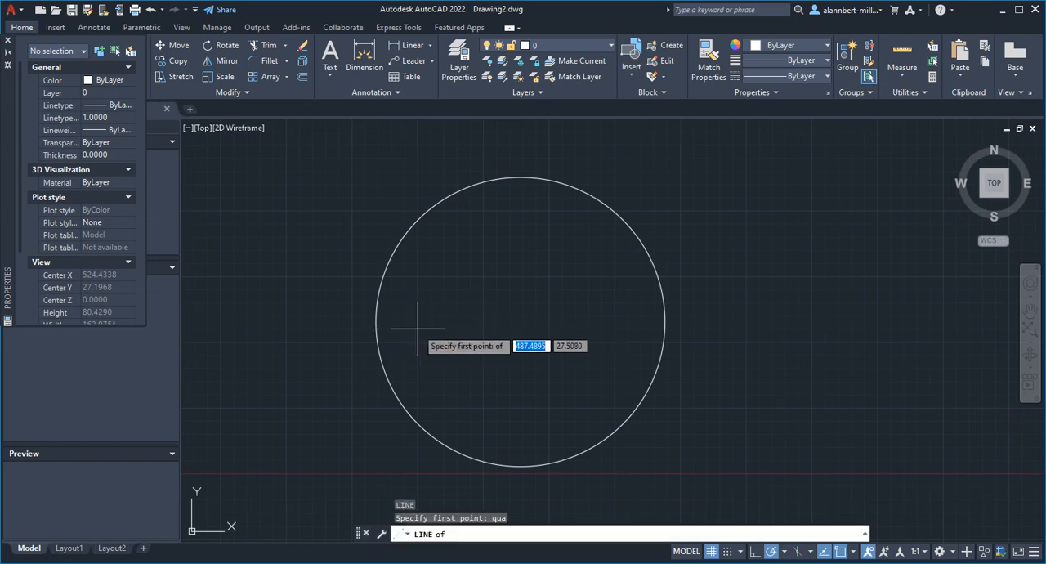
pyautogui.click(376, 322)
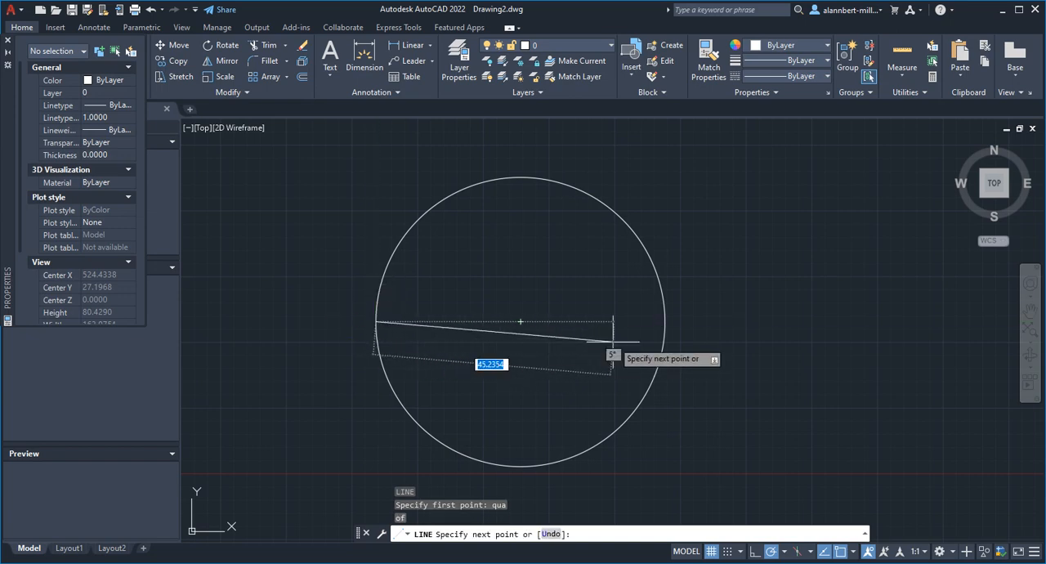
pyautogui.write('qu')
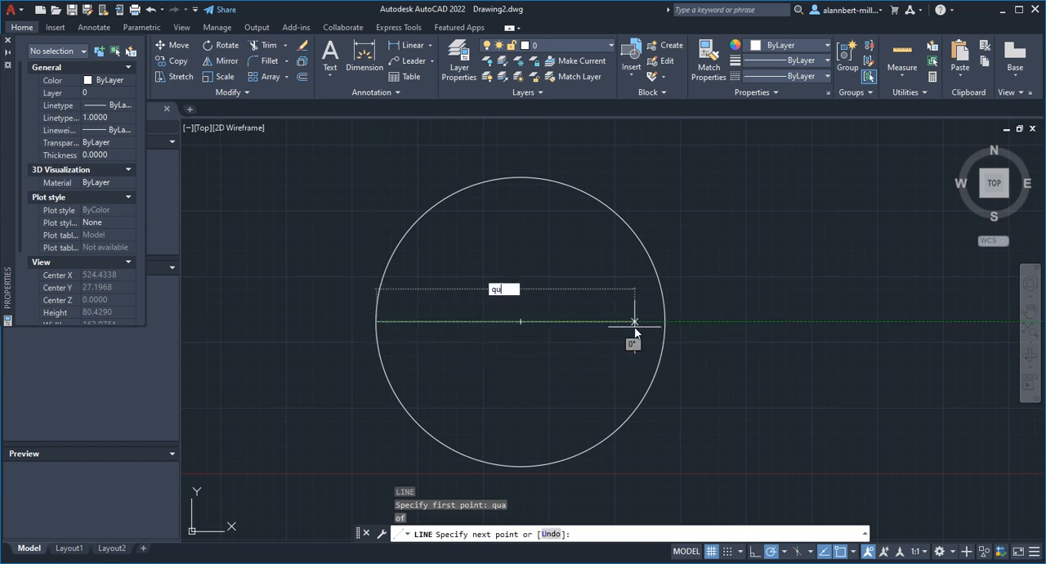
pyautogui.write('a')
pyautogui.press('Return')
pyautogui.click(664, 322)
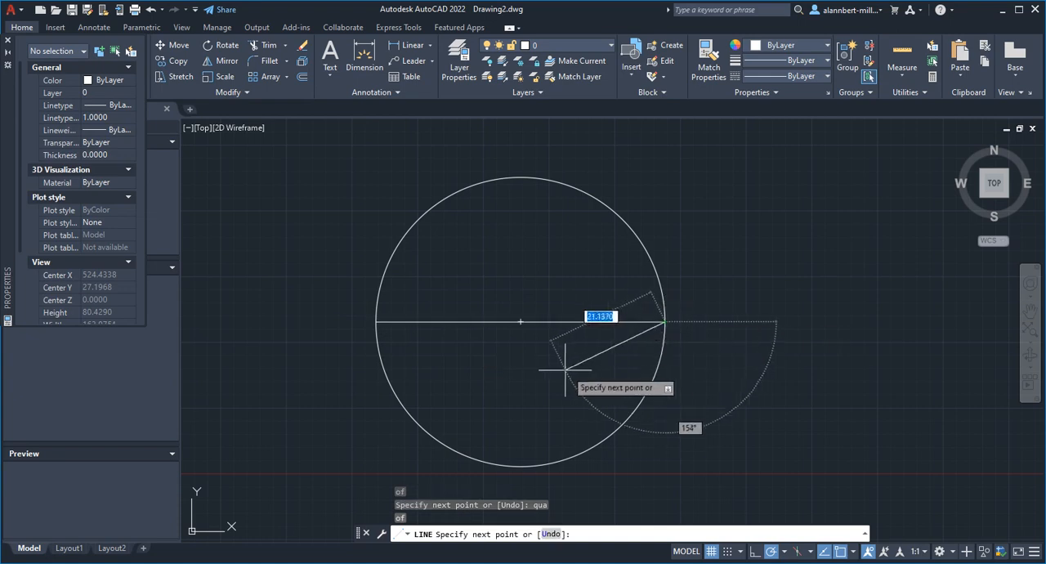
pyautogui.press('Escape')
# Trim away the lower half of the circle below the horizontal line
pyautogui.write('tr')
pyautogui.press('Return')
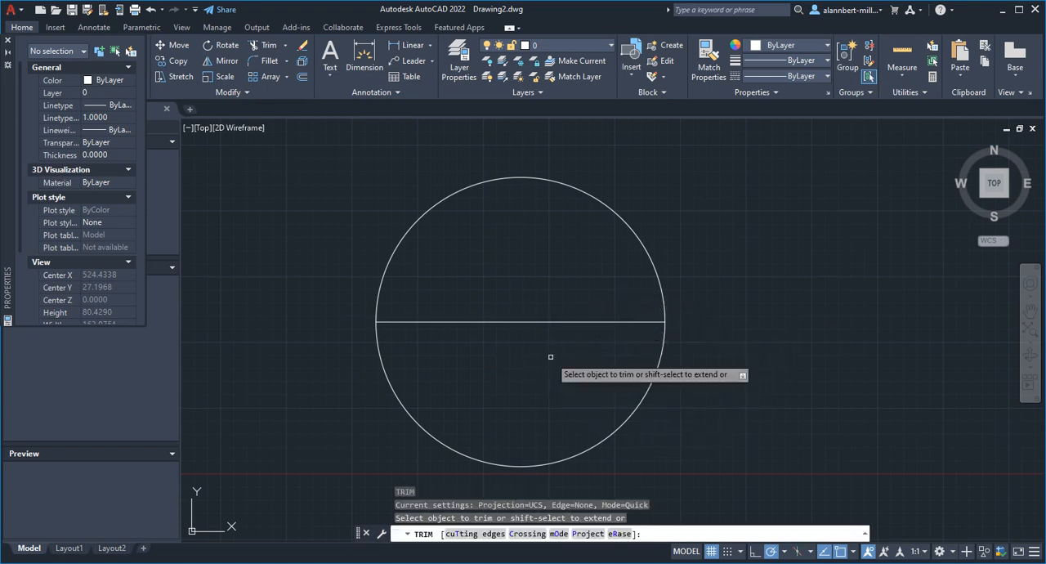
pyautogui.click(661, 355)
pyautogui.press('Escape')
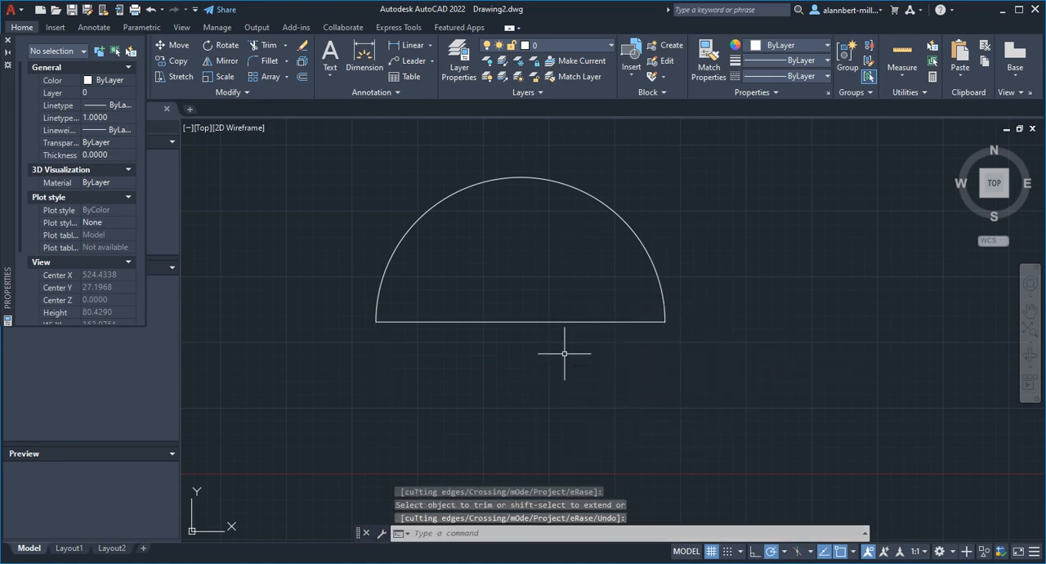
# Mirror the upper arc across the horizontal line, keeping the source arc
pyautogui.write('mi')
pyautogui.press('Return')
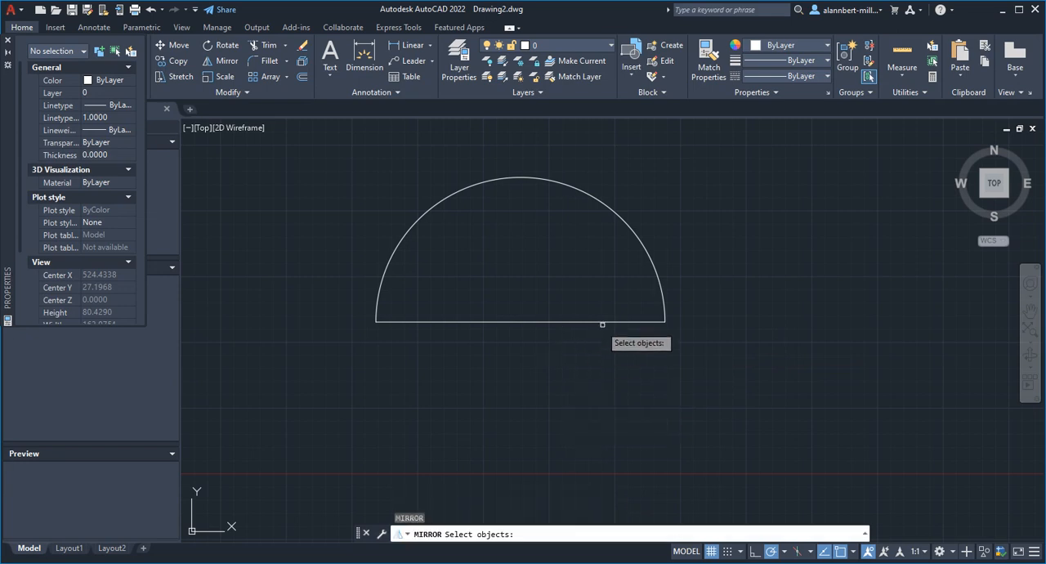
pyautogui.click(655, 269)
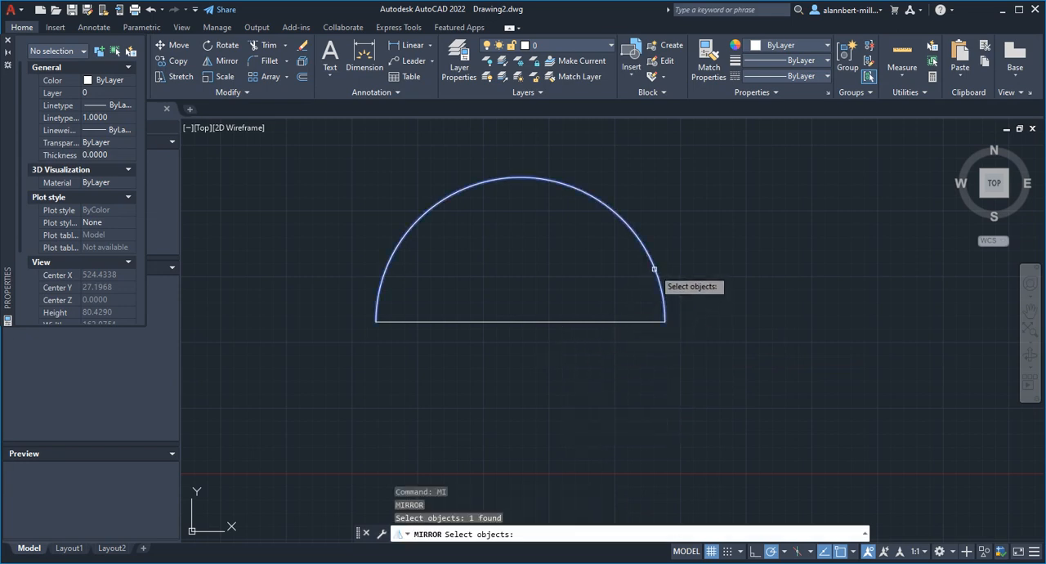
pyautogui.press('Return')
pyautogui.click(376, 321)
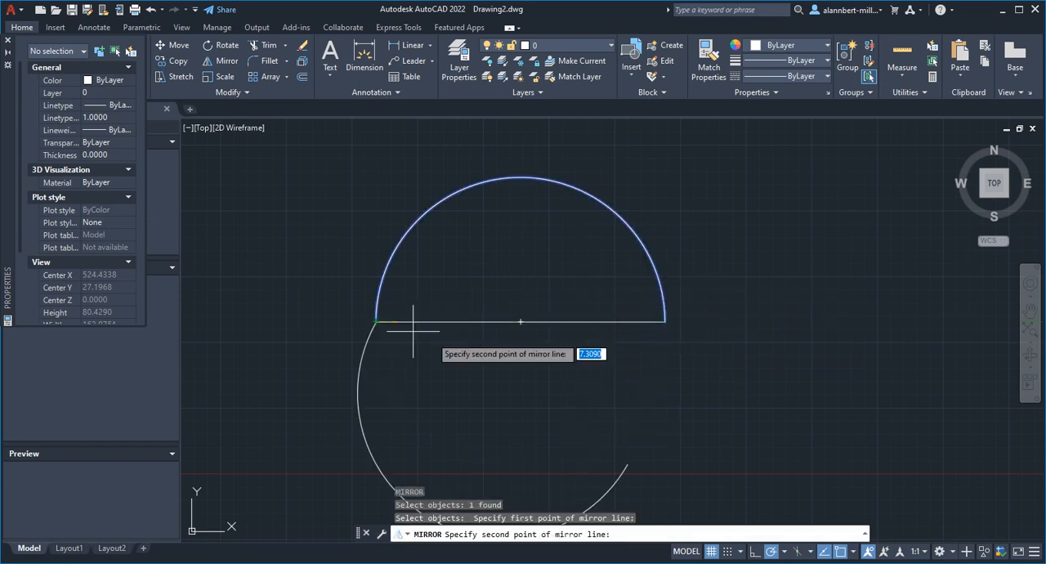
pyautogui.click(665, 321)
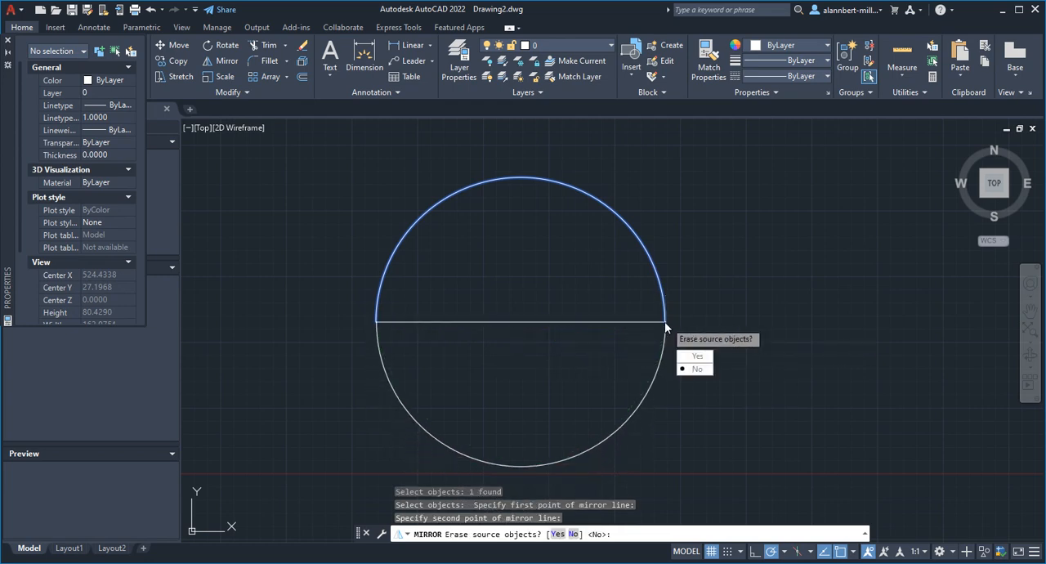
pyautogui.click(696, 370)
# Erase the horizontal line between the two half-circle arcs
pyautogui.write('e')
pyautogui.press('Return')
pyautogui.click(528, 286)
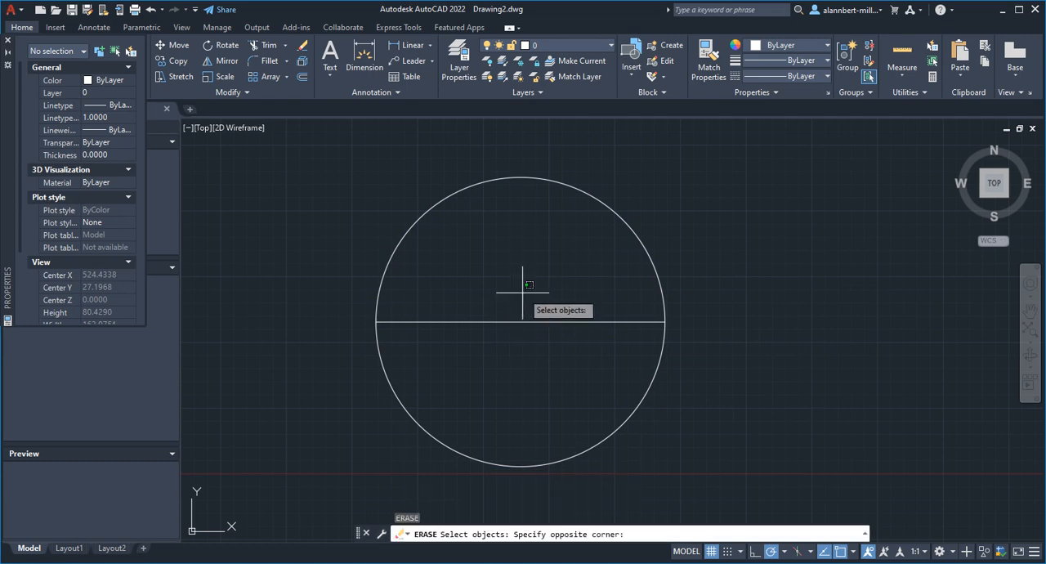
pyautogui.click(489, 333)
pyautogui.press('Return')
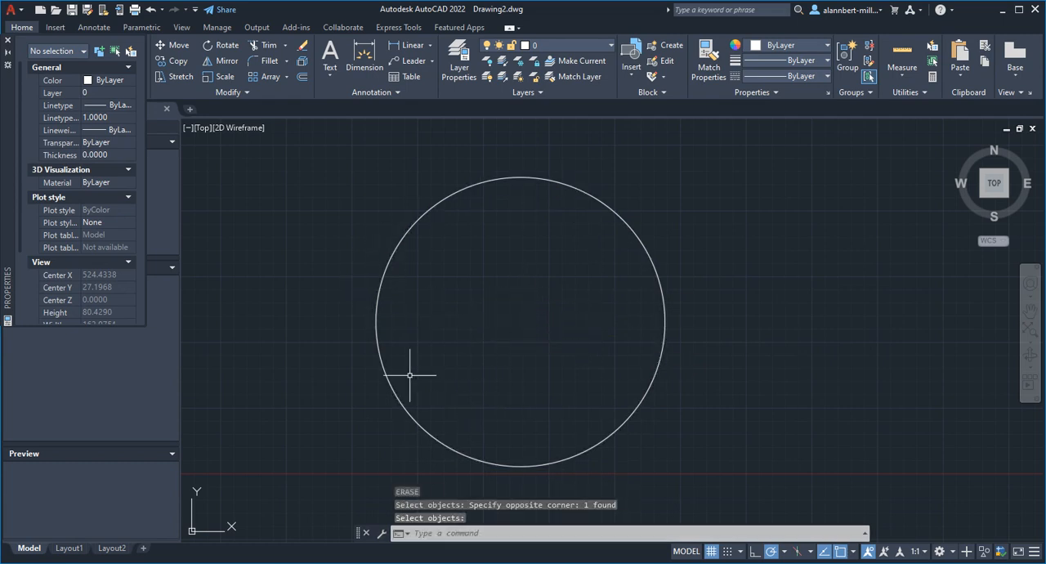
pyautogui.press('Return')
pyautogui.click(377, 320)
pyautogui.press('Escape')
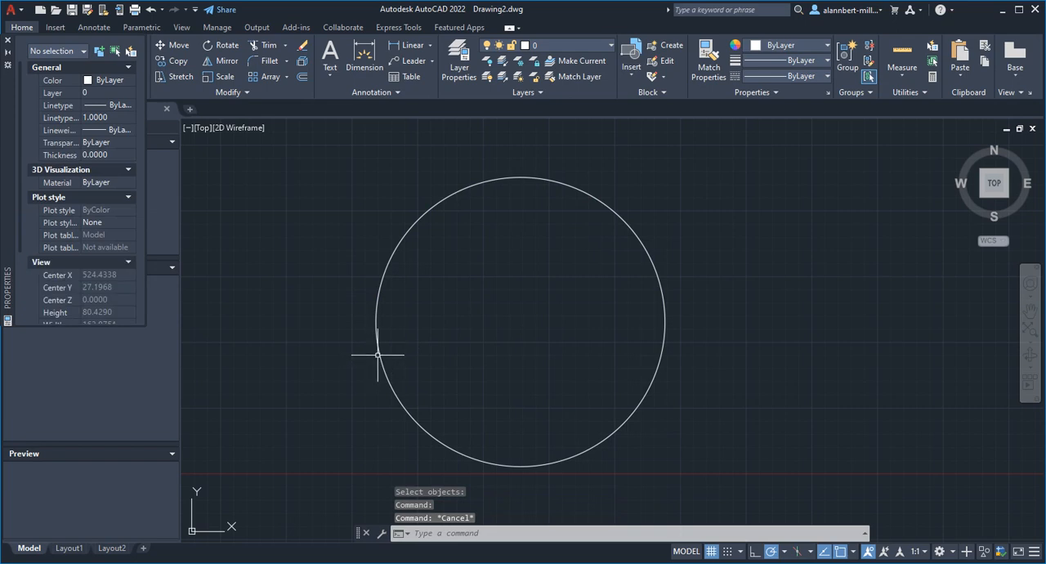
pyautogui.click(377, 353)
pyautogui.press('Escape')
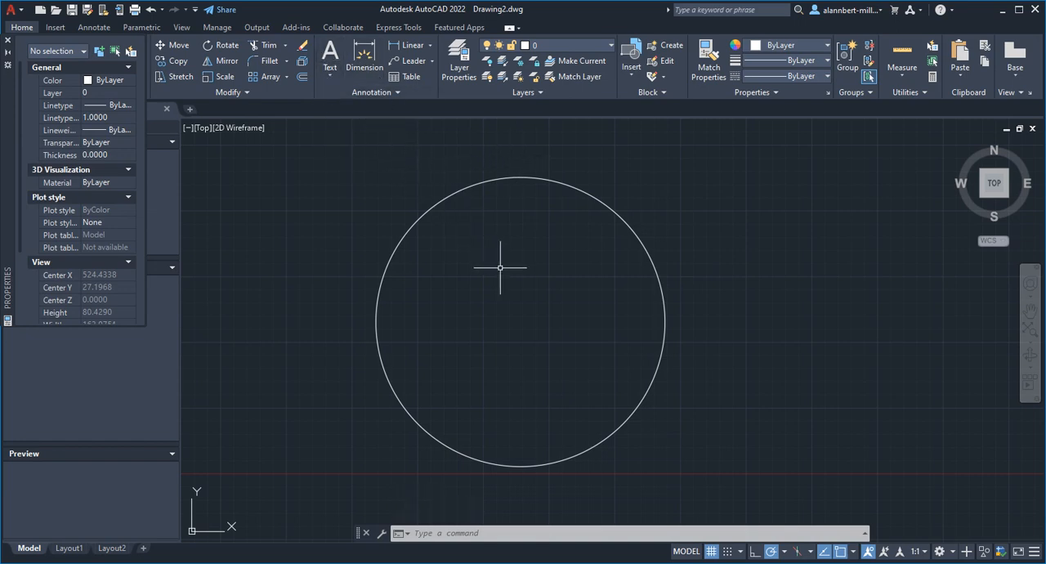
# Start arc-aligned text on the upper arc reading "SCHOOL OF ENGINEERING AND SCIENCES", centered along the arc on its concave side
pyautogui.write('a')
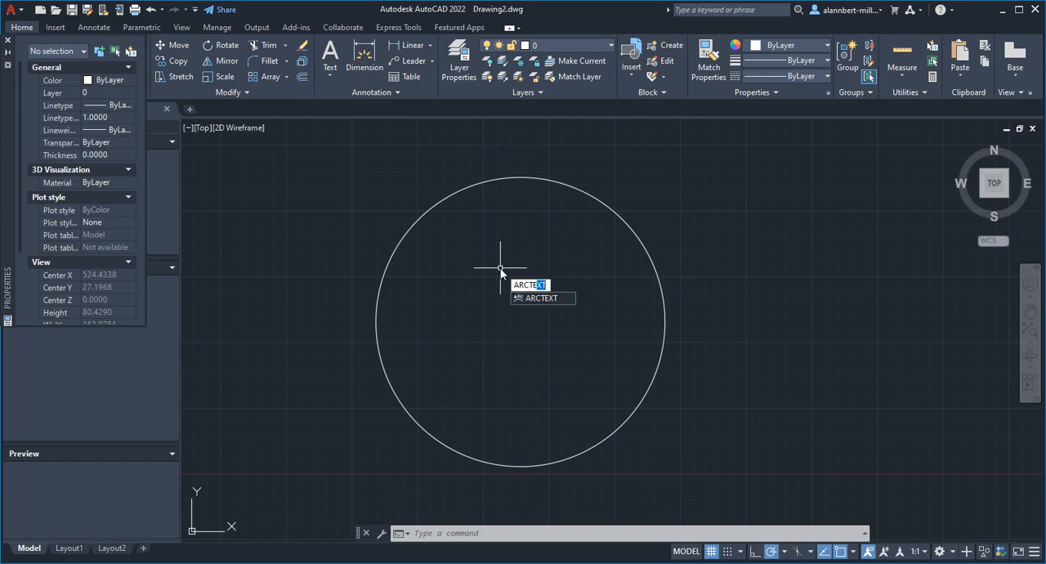
pyautogui.click(538, 299)
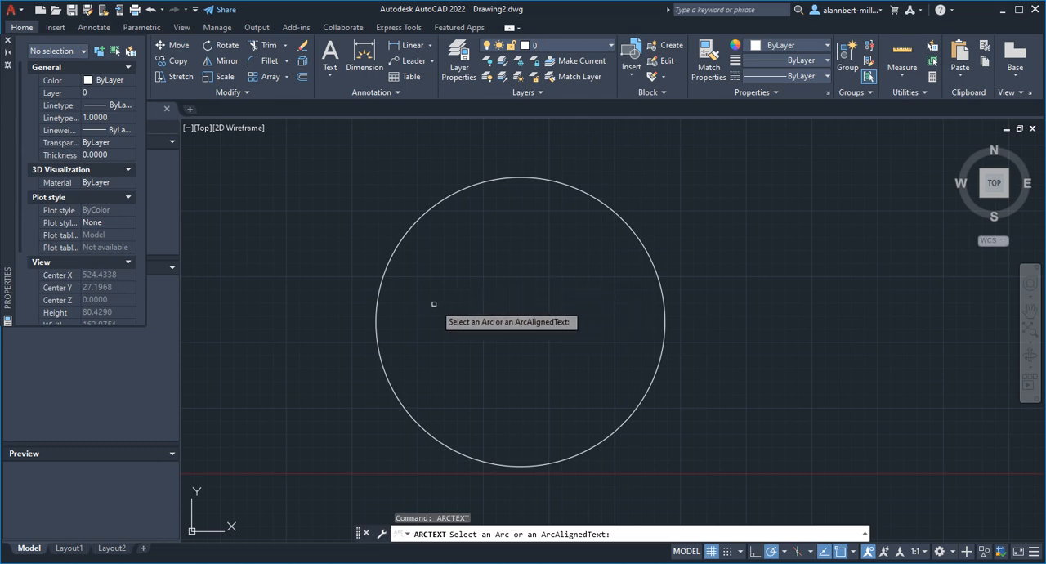
pyautogui.click(377, 292)
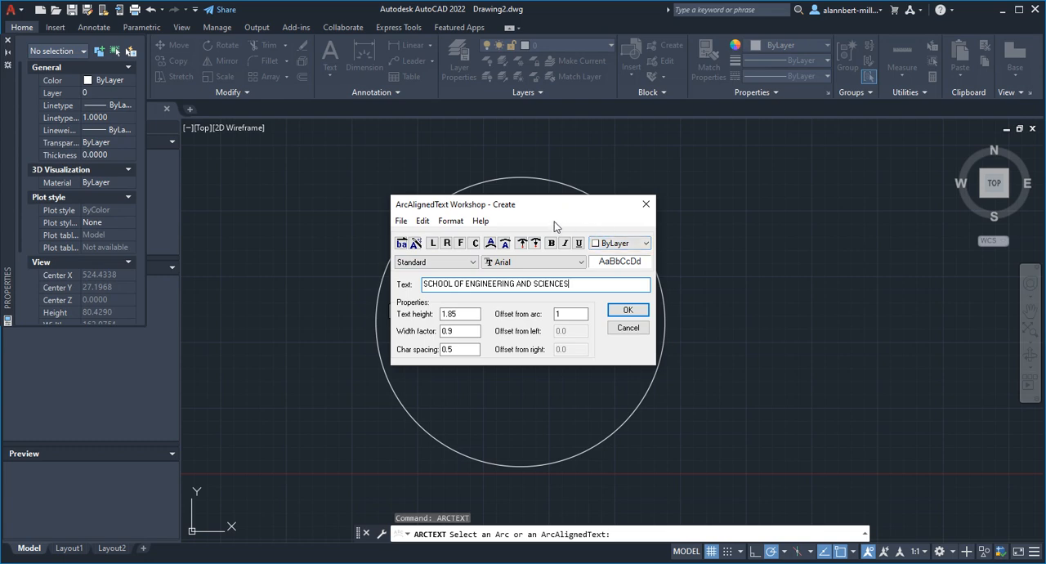
pyautogui.click(474, 243)
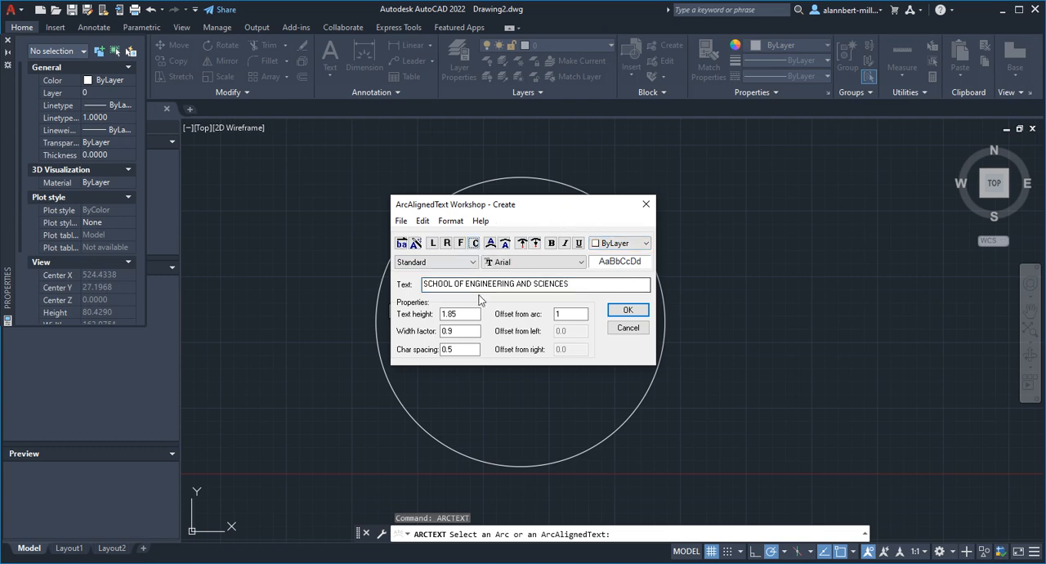
pyautogui.click(503, 244)
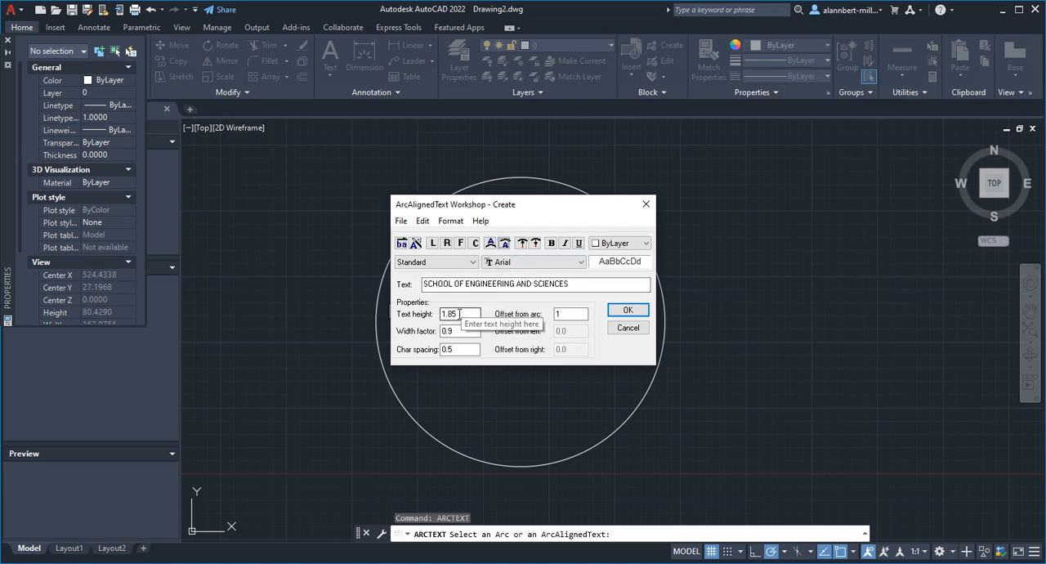
# Set the arc text's height to 2 and width factor to 1, and create the text
pyautogui.moveTo(459, 314); pyautogui.dragTo(437, 312)
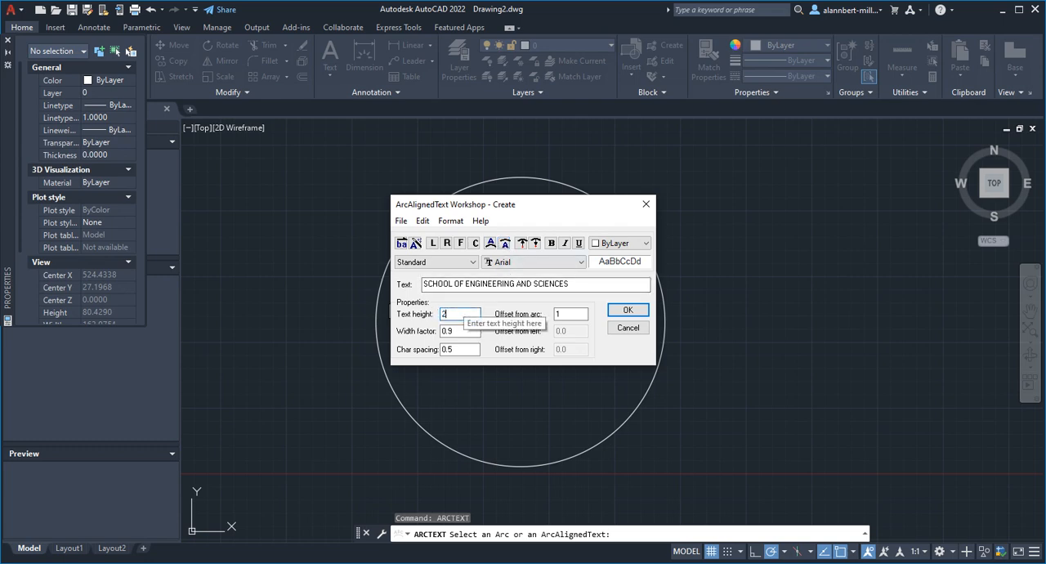
pyautogui.write('2')
pyautogui.moveTo(462, 330); pyautogui.dragTo(438, 330)
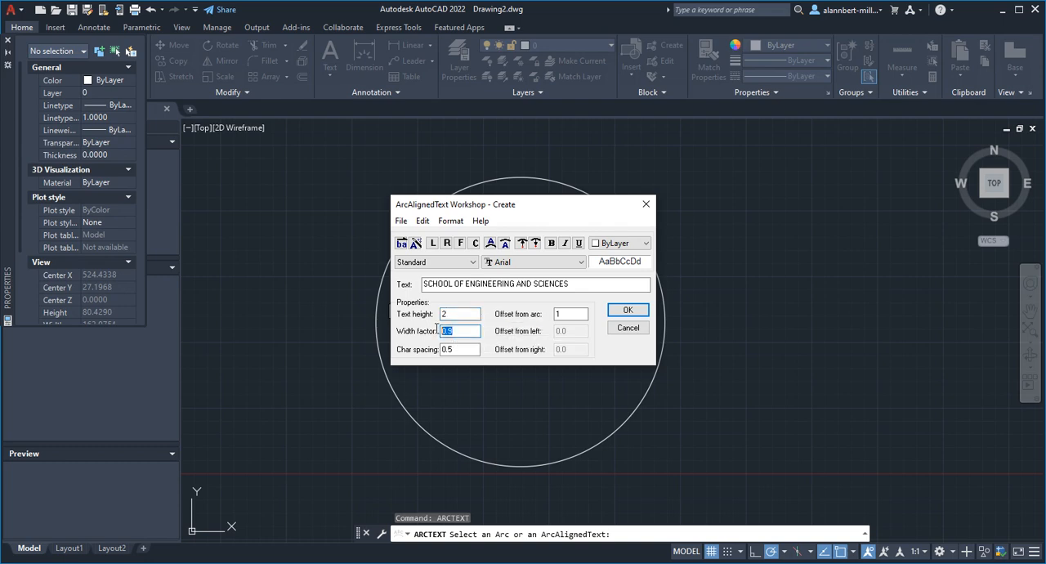
pyautogui.write('1')
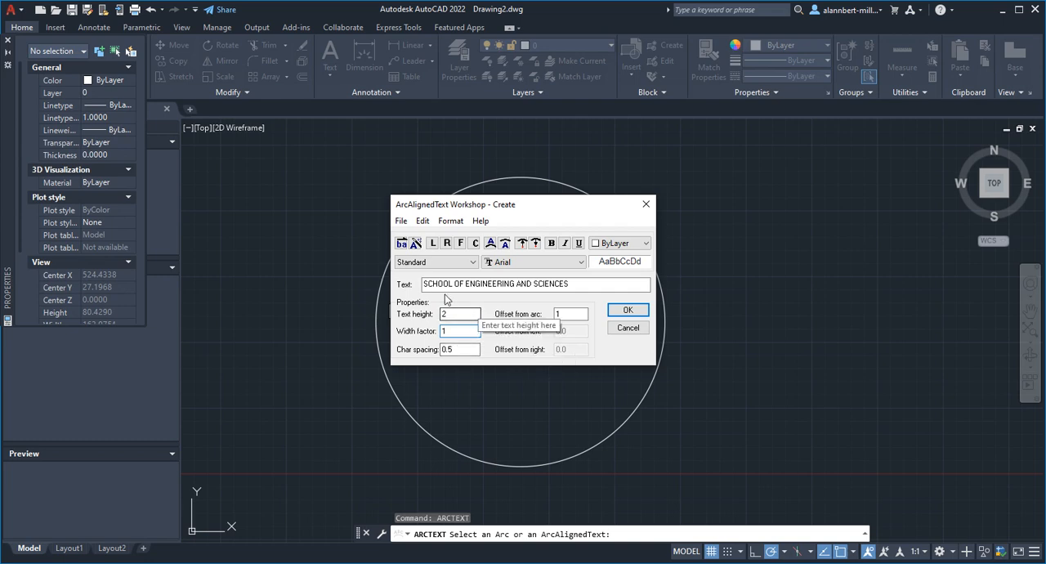
pyautogui.click(544, 262)
pyautogui.click(560, 261)
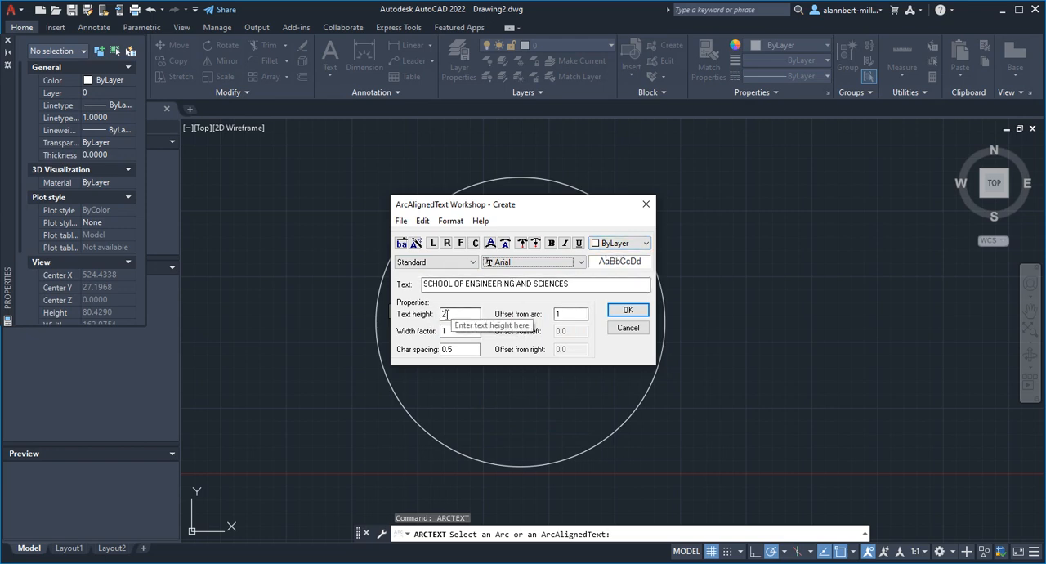
pyautogui.click(442, 334)
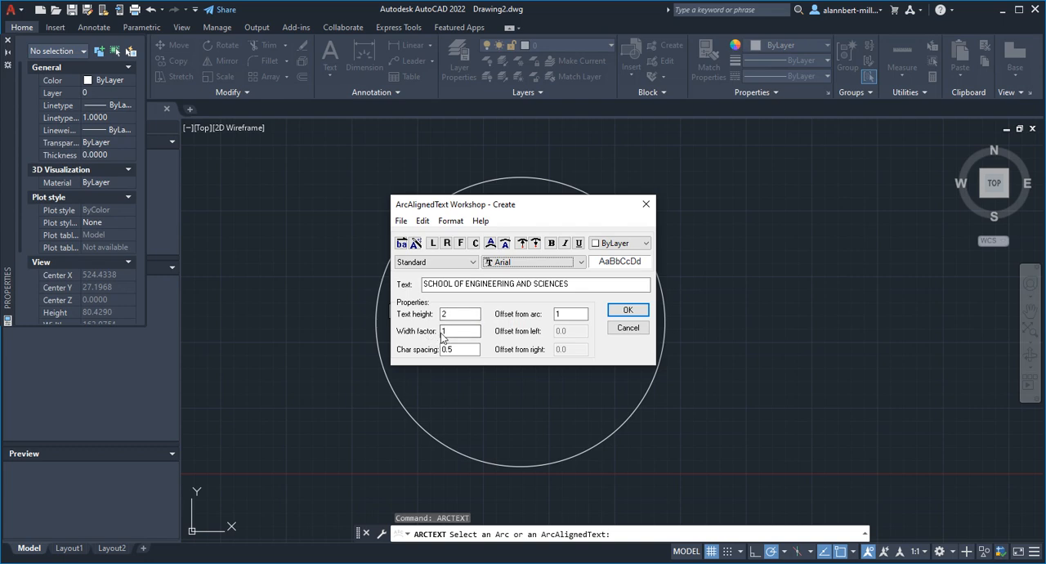
pyautogui.click(626, 310)
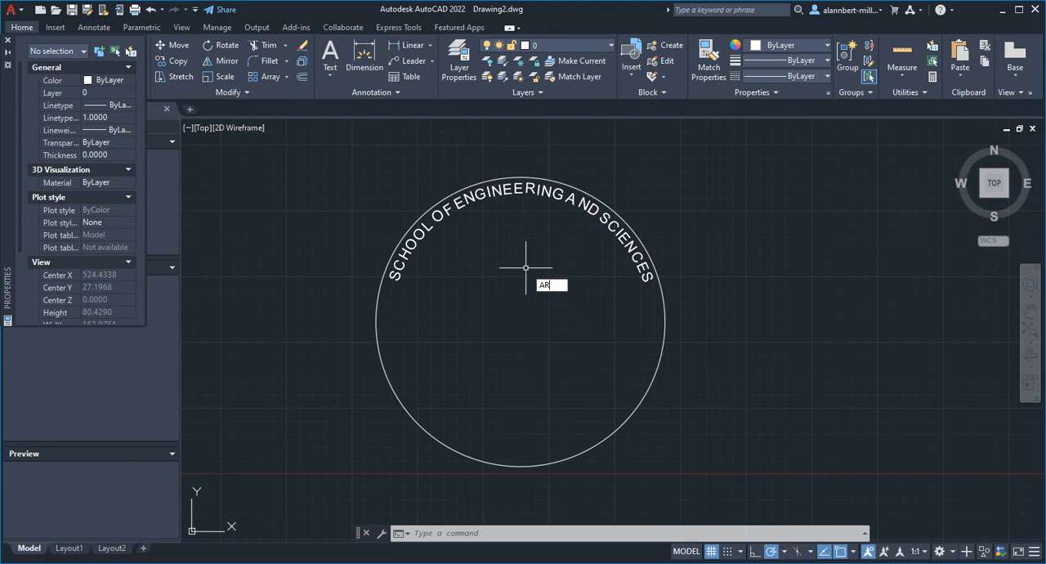
# Modify the upper arc text, setting its height to 5 and adding an extra space between its words
pyautogui.write('C')
pyautogui.click(558, 309)
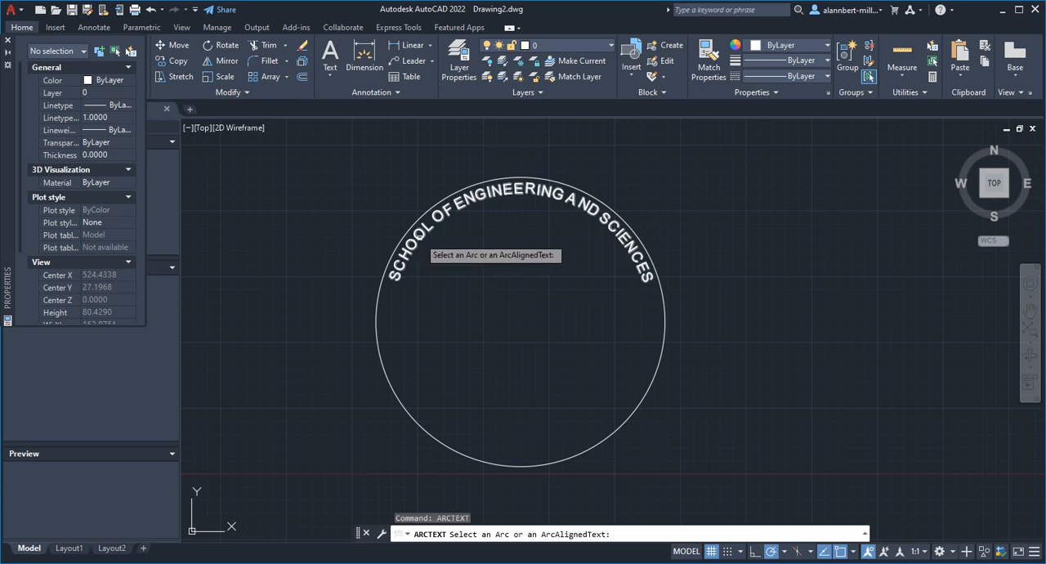
pyautogui.click(422, 242)
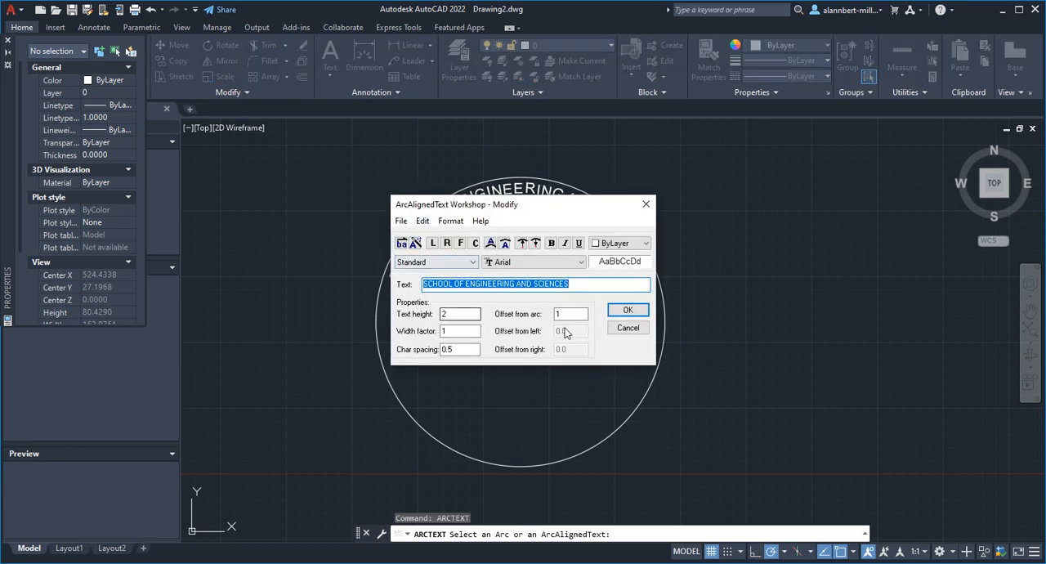
pyautogui.doubleClick(455, 313)
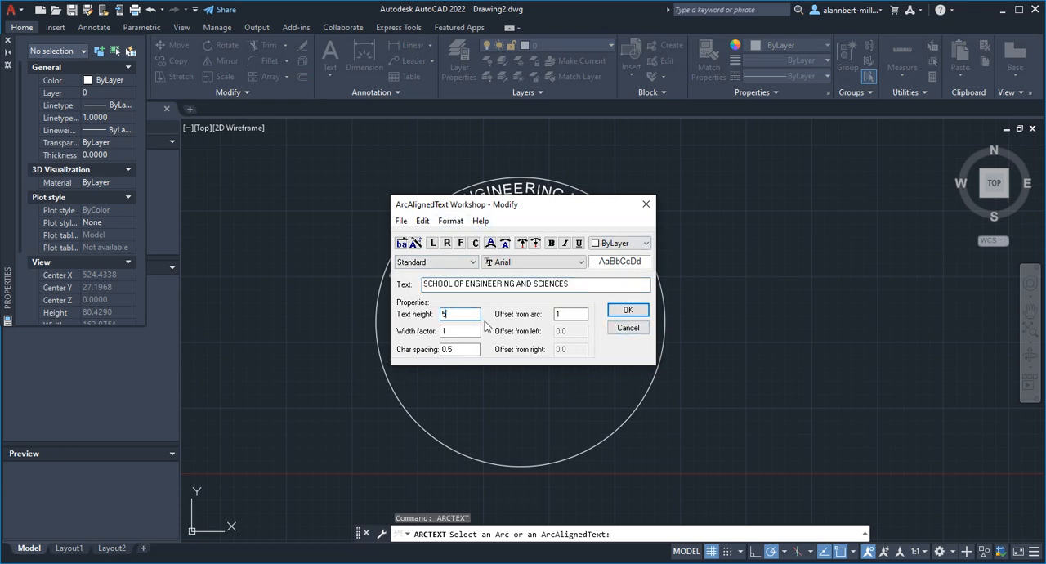
pyautogui.click(456, 283)
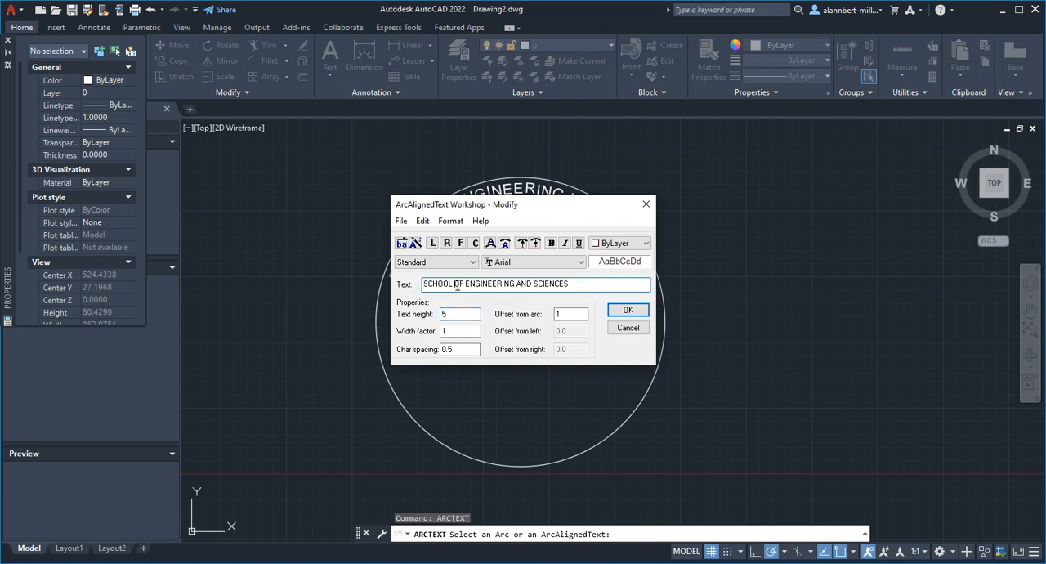
pyautogui.click(468, 284)
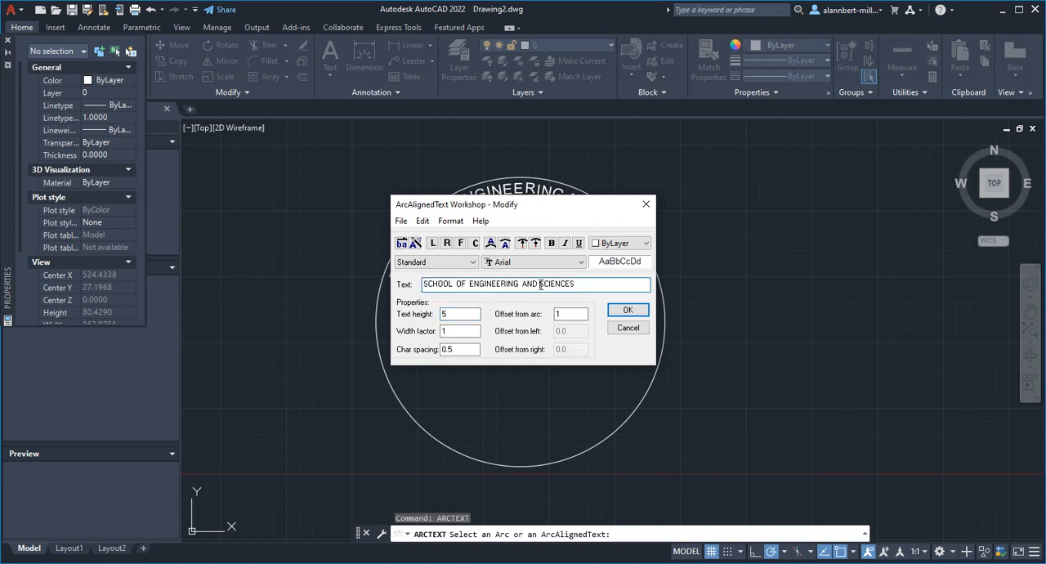
pyautogui.click(626, 310)
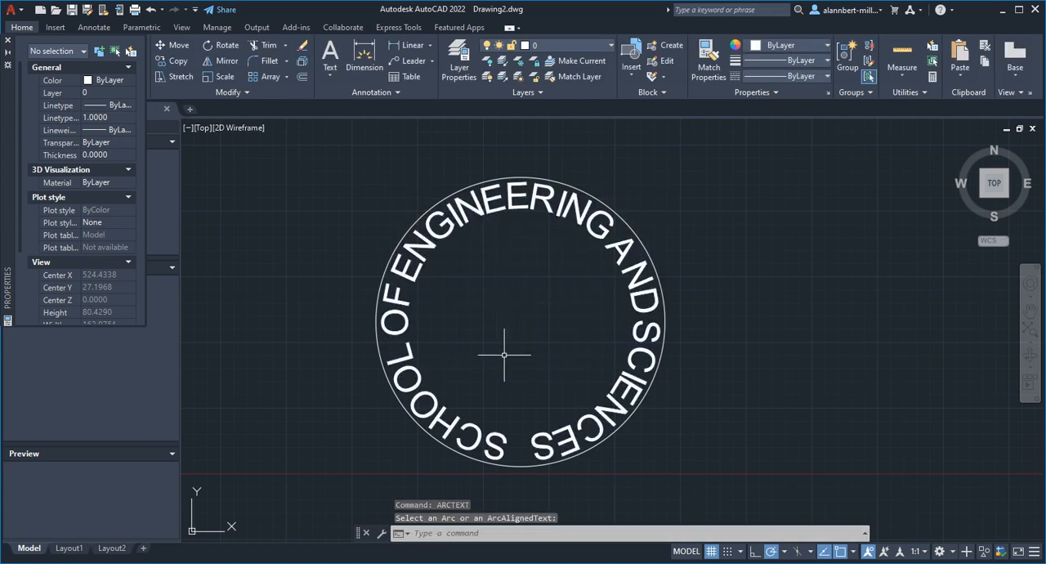
# Set the upper arc text's height to 2.5
pyautogui.press('Return')
pyautogui.click(614, 393)
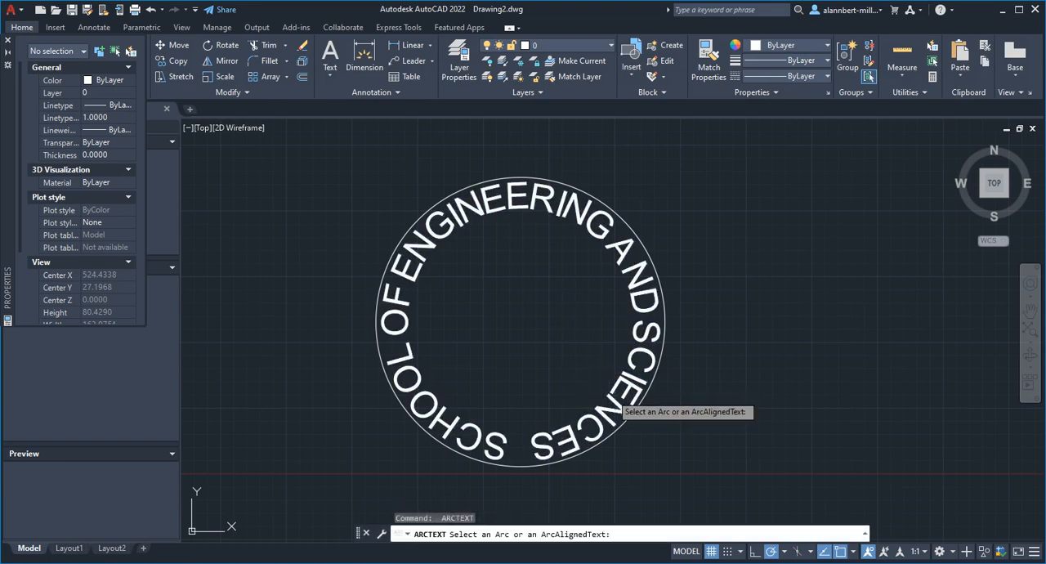
pyautogui.doubleClick(444, 315)
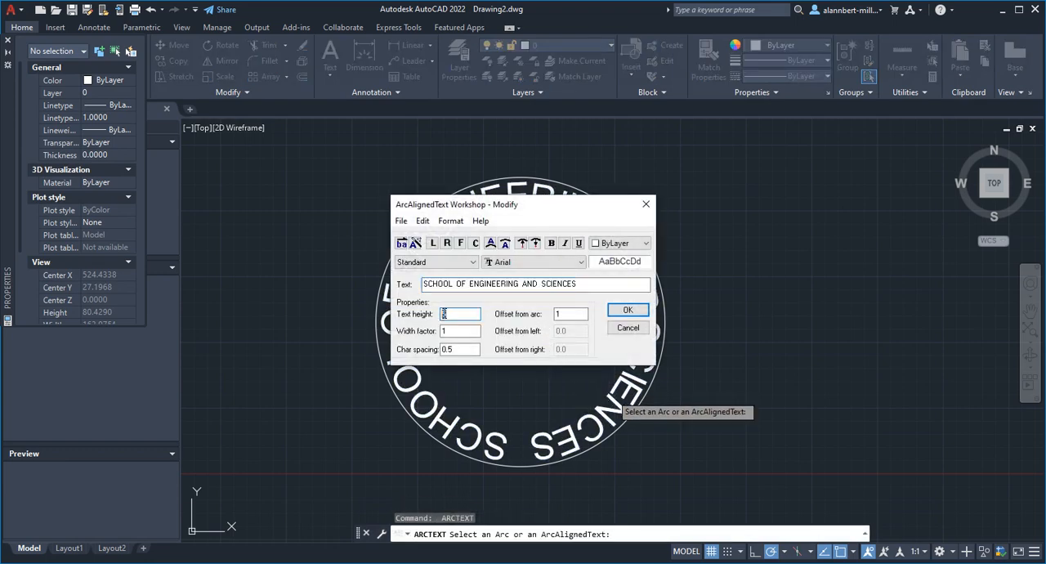
pyautogui.write('2.')
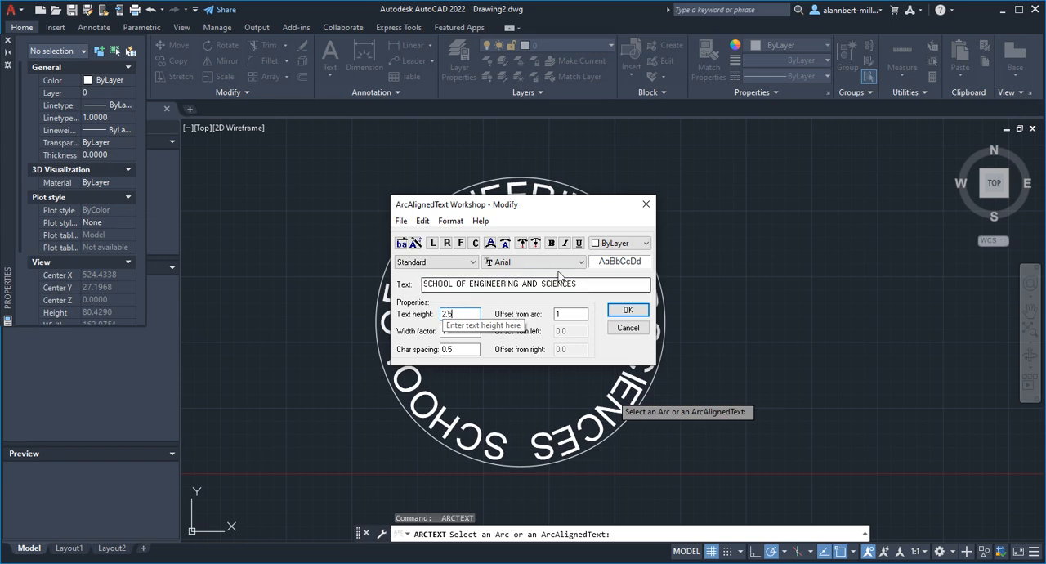
pyautogui.click(627, 312)
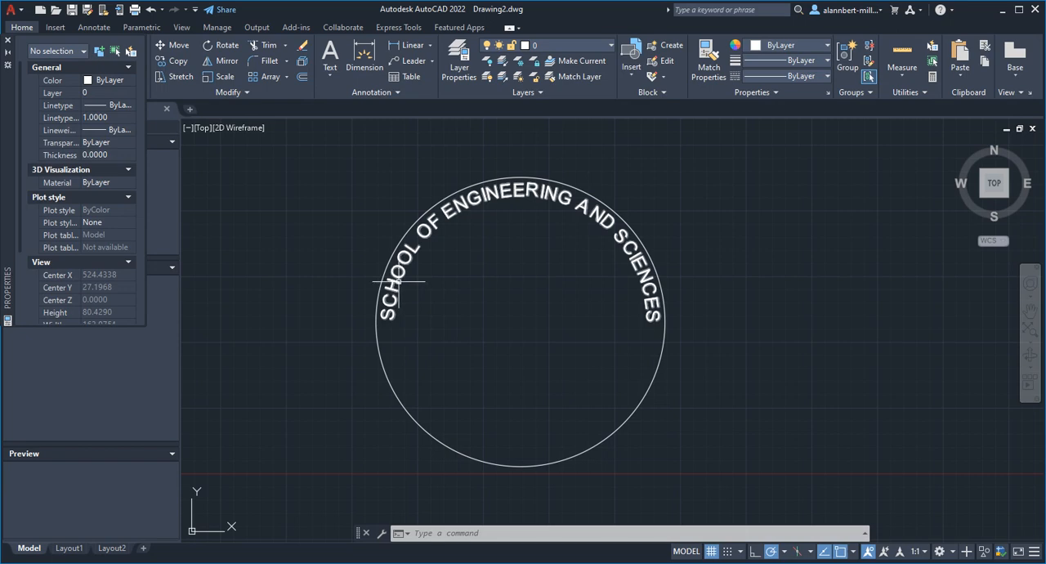
pyautogui.write('ARC')
pyautogui.press('Return')
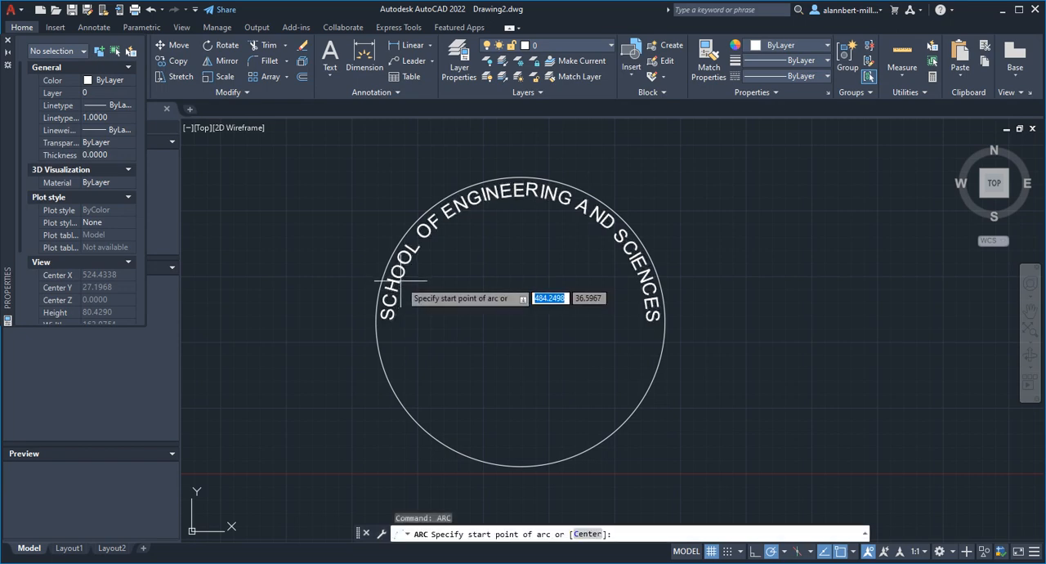
pyautogui.press('Escape')
pyautogui.write('ARC')
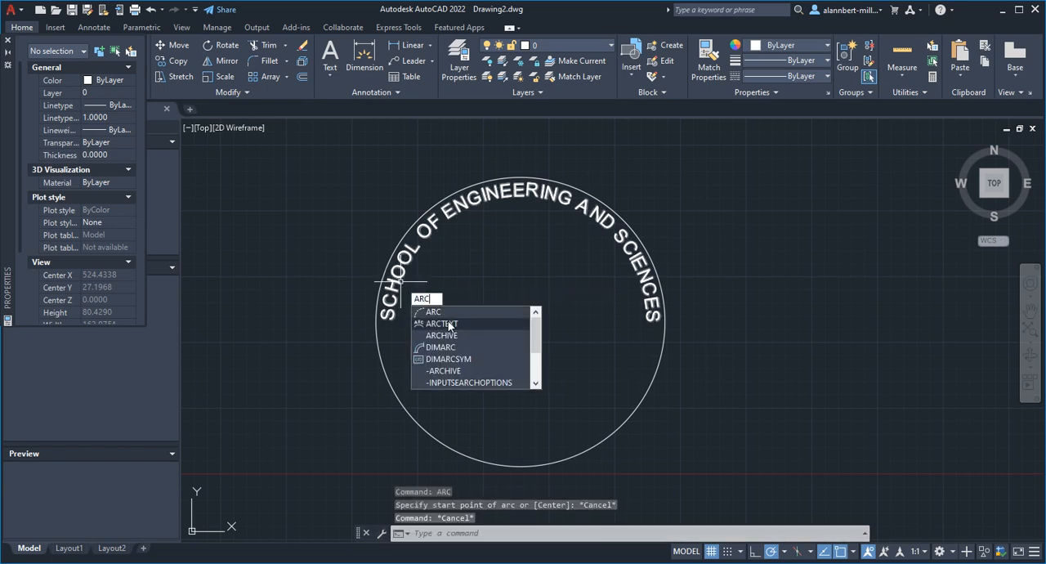
pyautogui.click(448, 324)
pyautogui.click(396, 284)
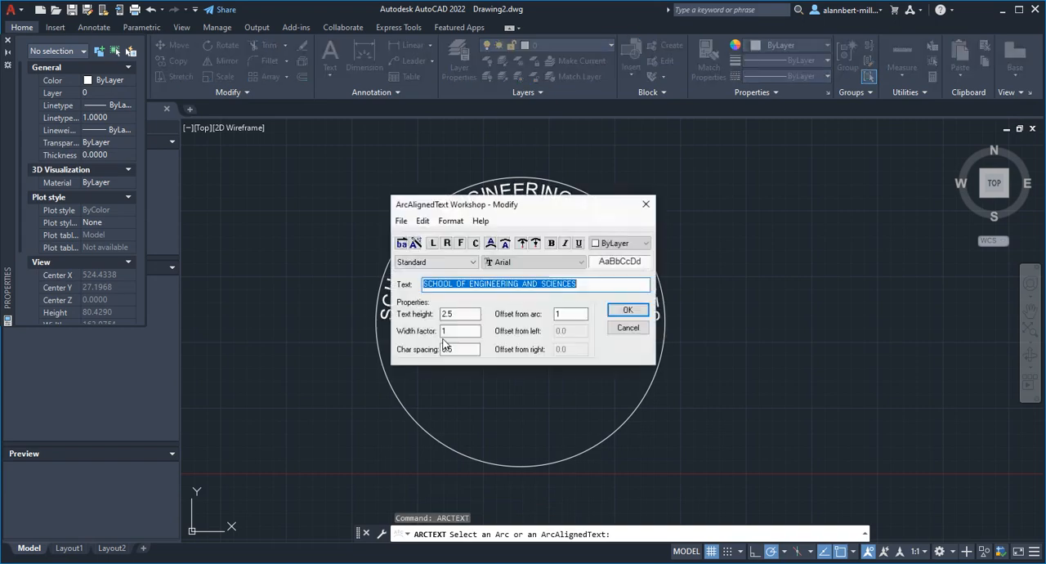
pyautogui.click(627, 328)
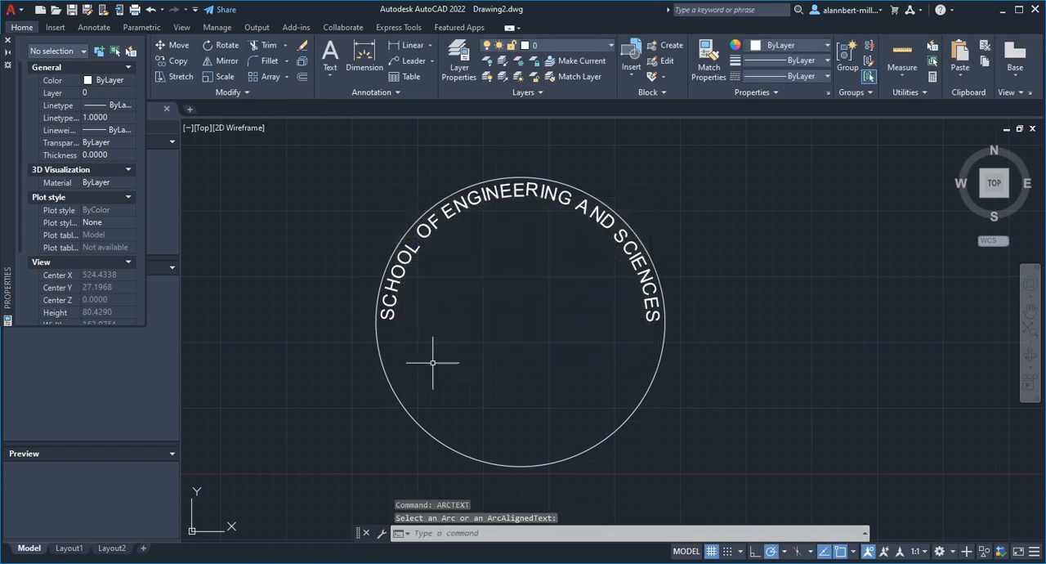
# Create arc-aligned text "SACRAMENTO UNIFIED SCHOOL DISTRICT" on the lower arc, height 2.5, centered on the concave side and facing outward from the center
pyautogui.press('Return')
pyautogui.click(391, 384)
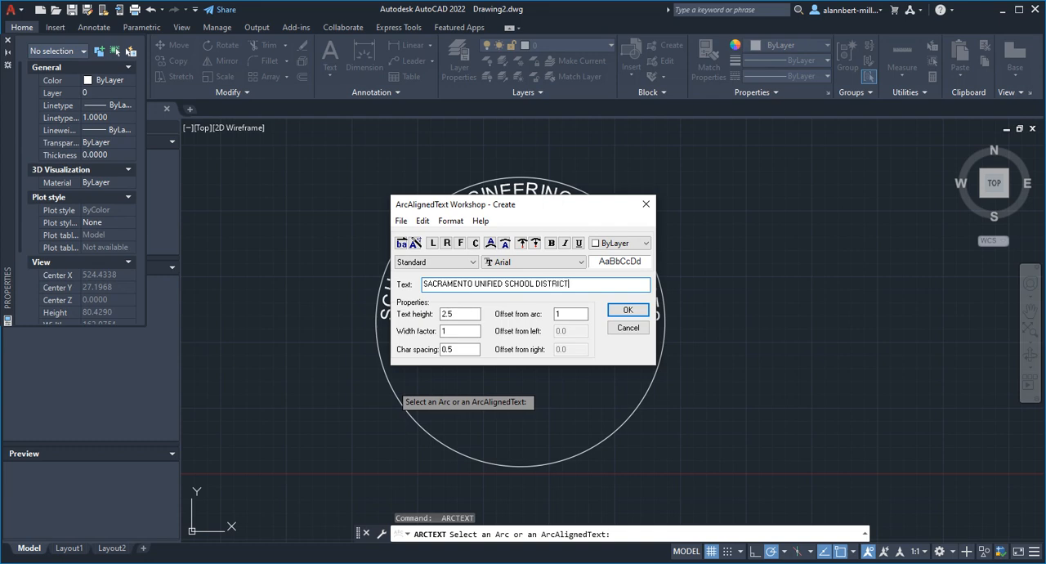
pyautogui.press('BackSpace')
pyautogui.click(475, 242)
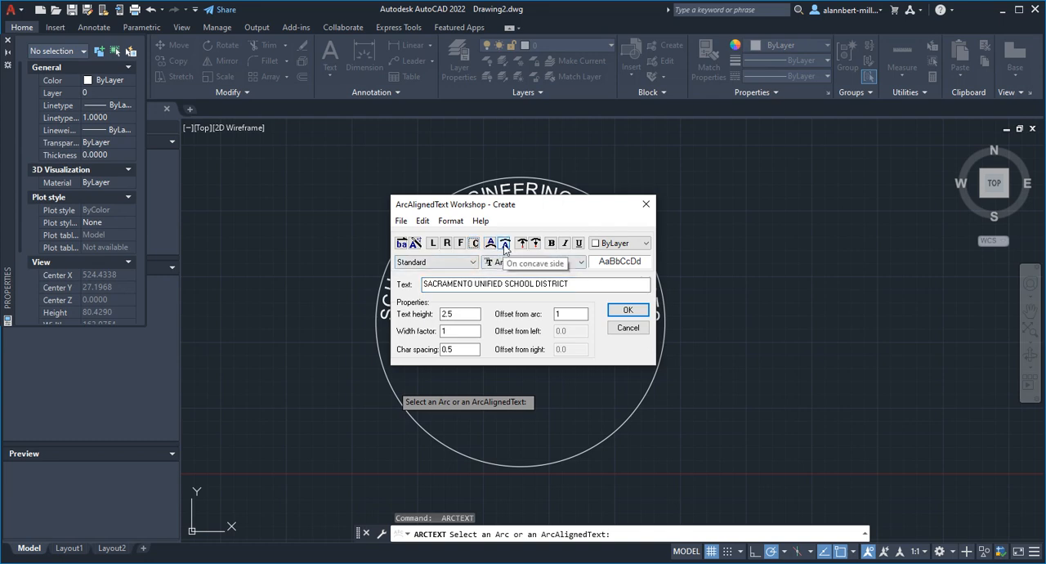
pyautogui.click(504, 246)
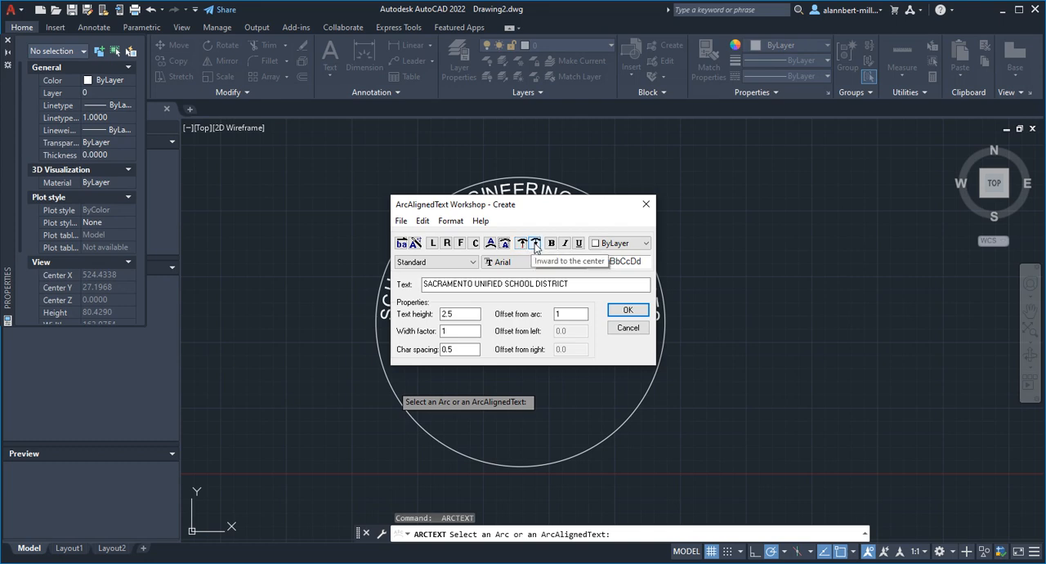
pyautogui.click(521, 244)
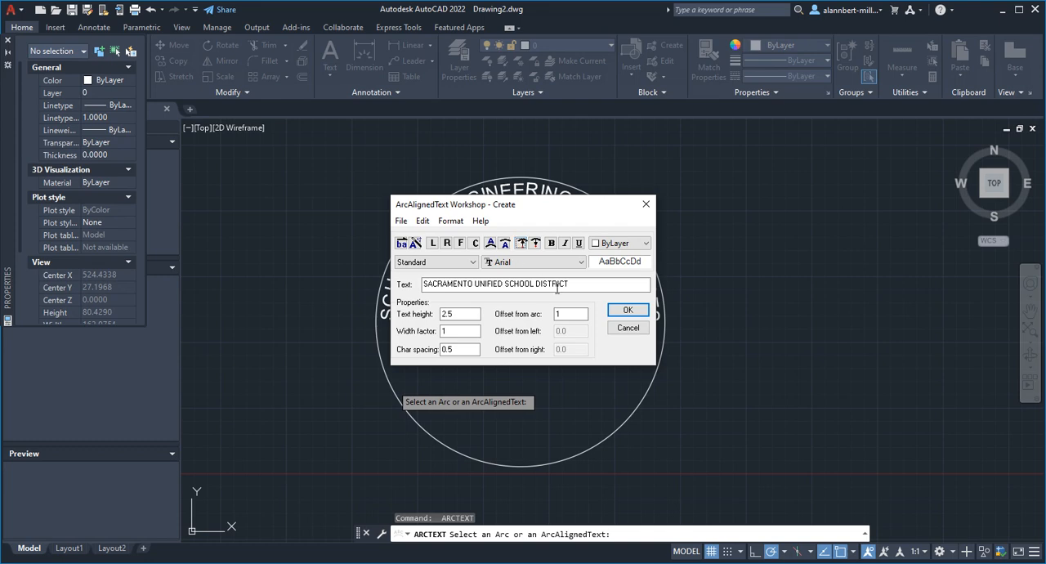
pyautogui.click(623, 312)
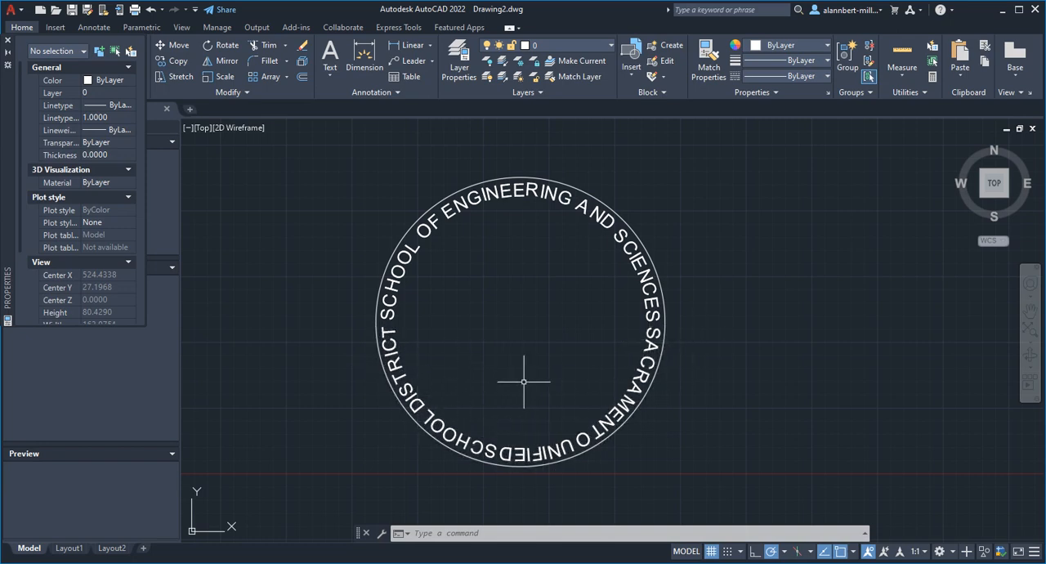
# Change the lower arc text's direction to inward to the center
pyautogui.press('Return')
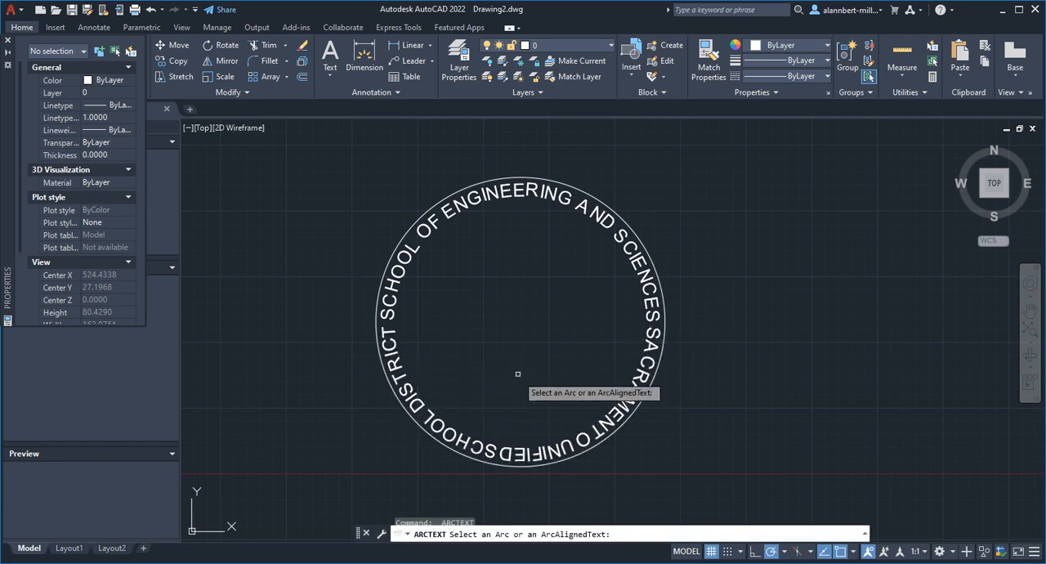
pyautogui.click(411, 395)
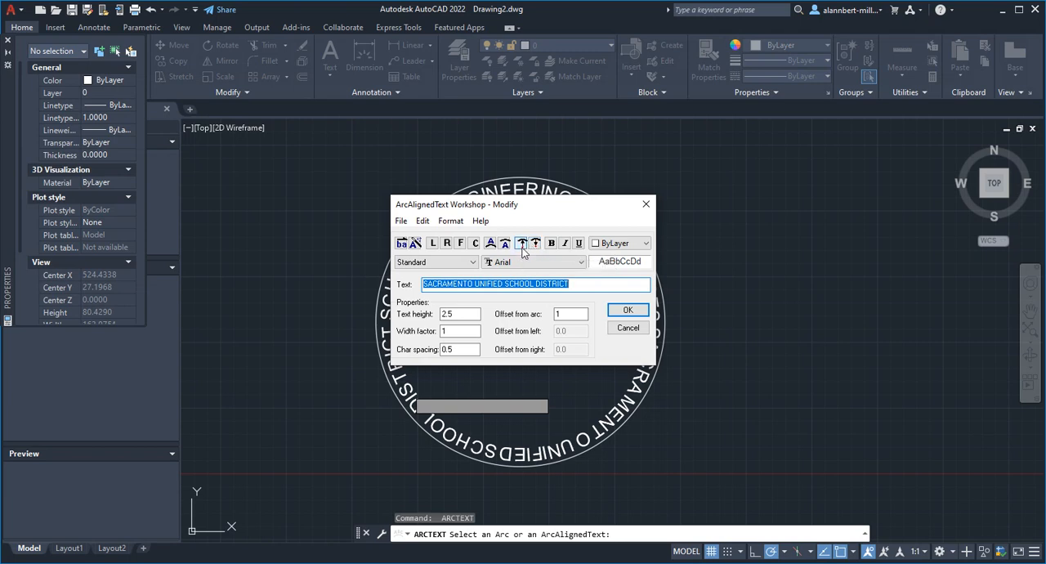
pyautogui.click(535, 246)
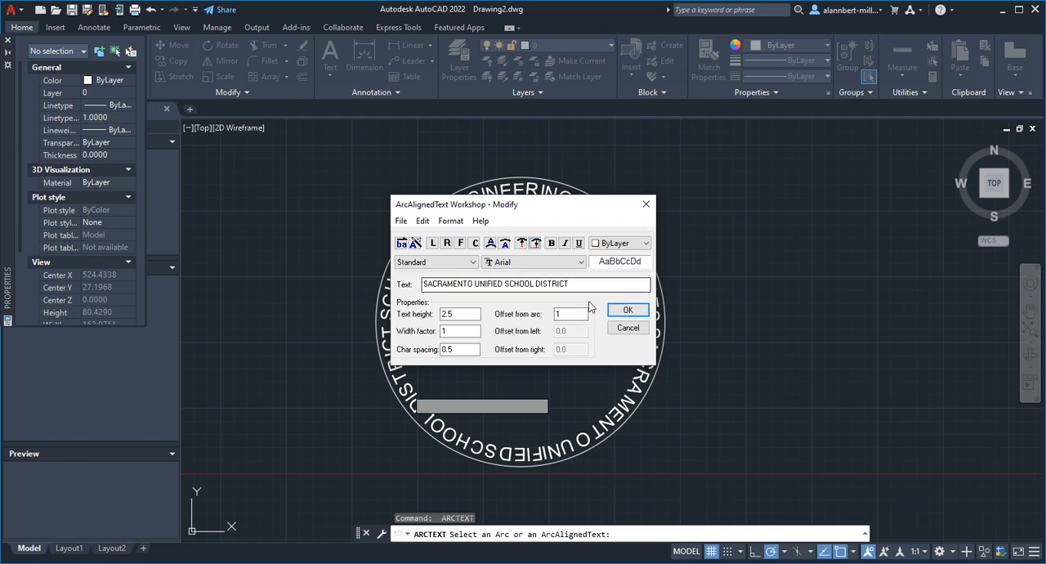
pyautogui.click(627, 311)
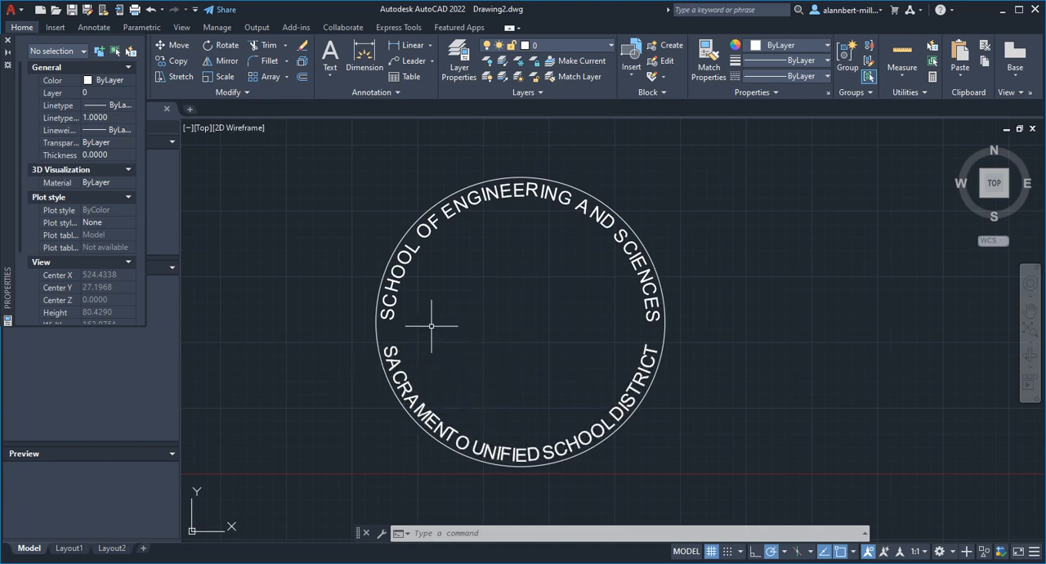
# Set the lower arc text's width factor to 1.2
pyautogui.write('arctext')
pyautogui.press('Return')
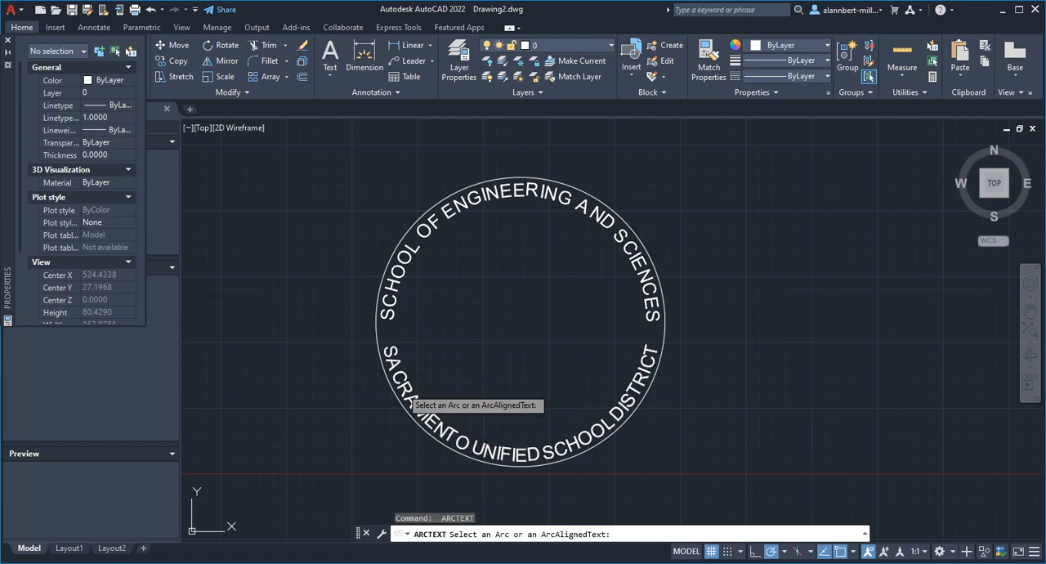
pyautogui.click(402, 382)
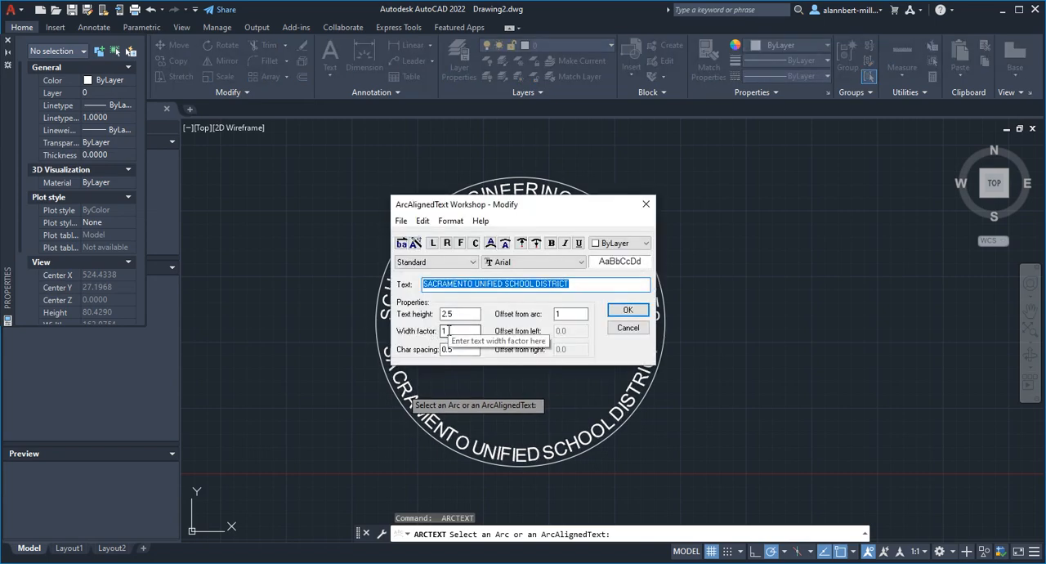
pyautogui.click(448, 331)
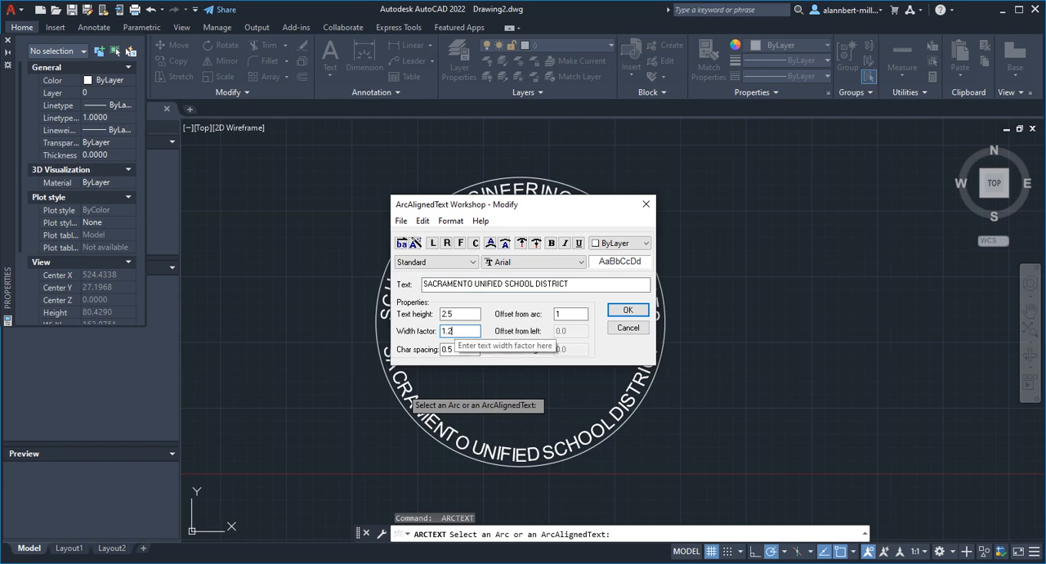
pyautogui.click(628, 310)
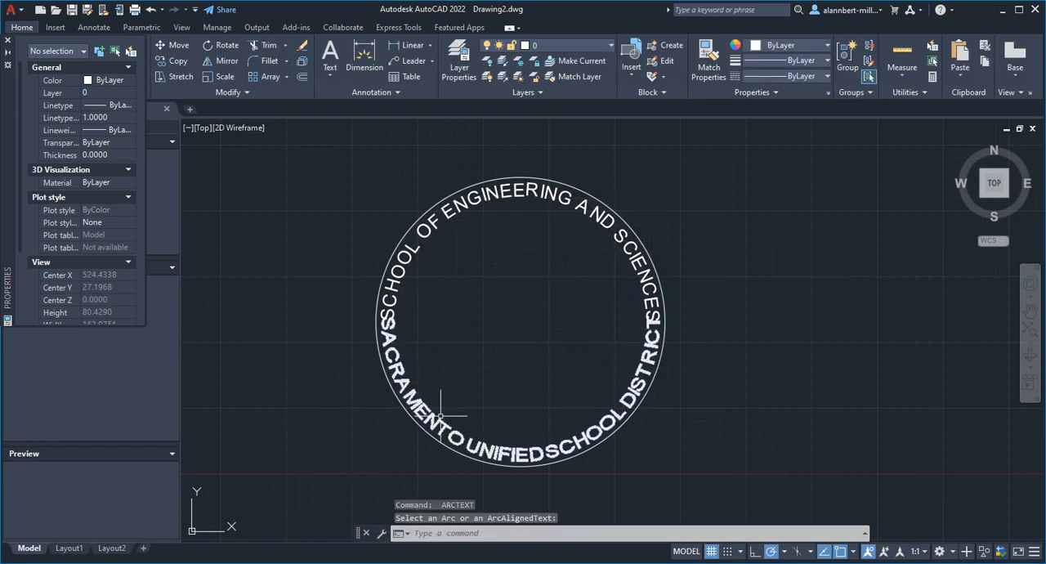
# Reduce the lower arc text's width factor to a value below 1
pyautogui.press('Return')
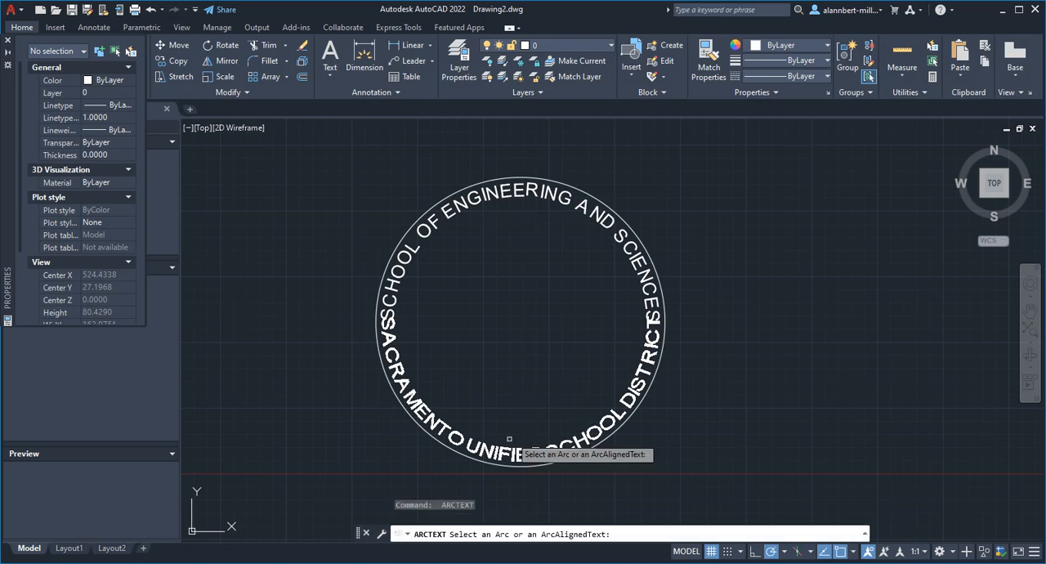
pyautogui.click(500, 456)
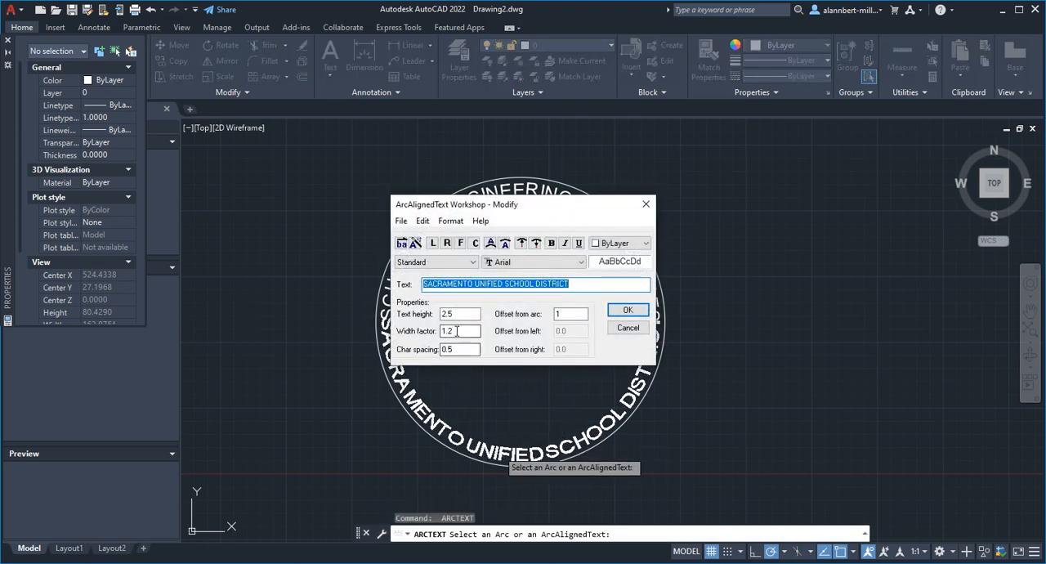
pyautogui.moveTo(463, 330); pyautogui.dragTo(432, 330)
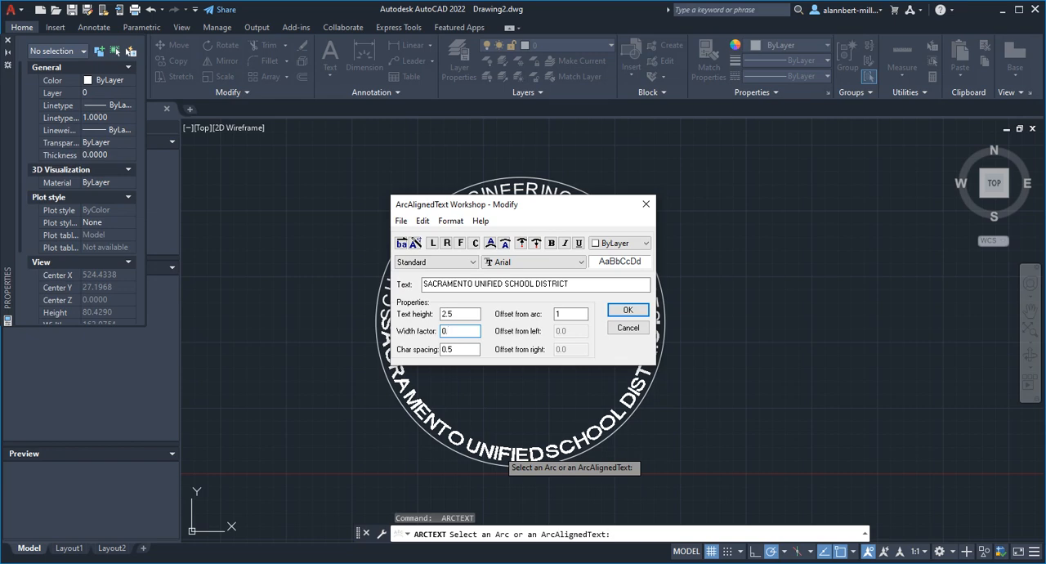
pyautogui.click(628, 310)
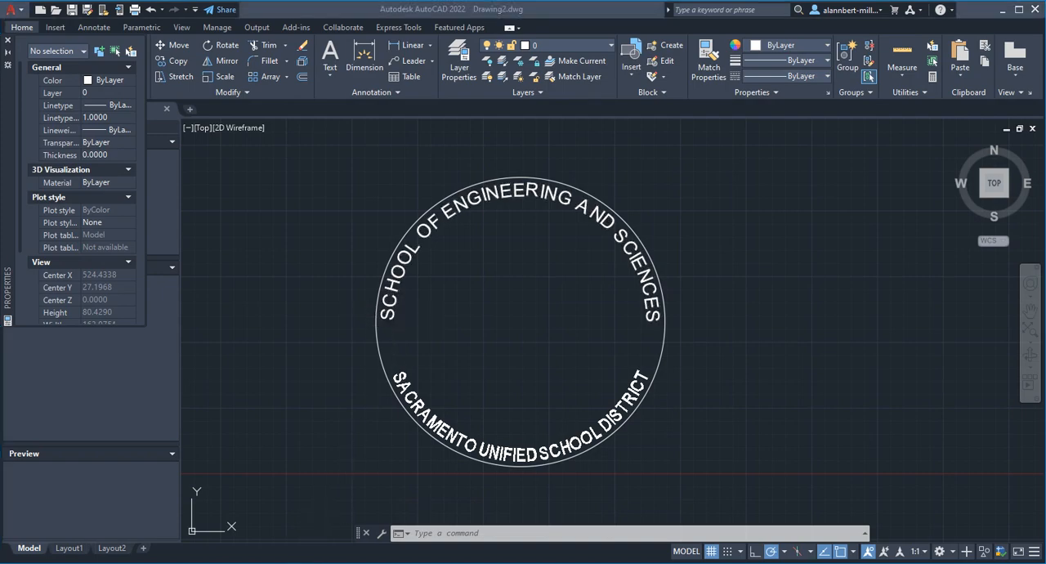
# Switch to Chrome and try to open the site symbols.cc in a new tab
pyautogui.hotkey('alt', 'Tab')
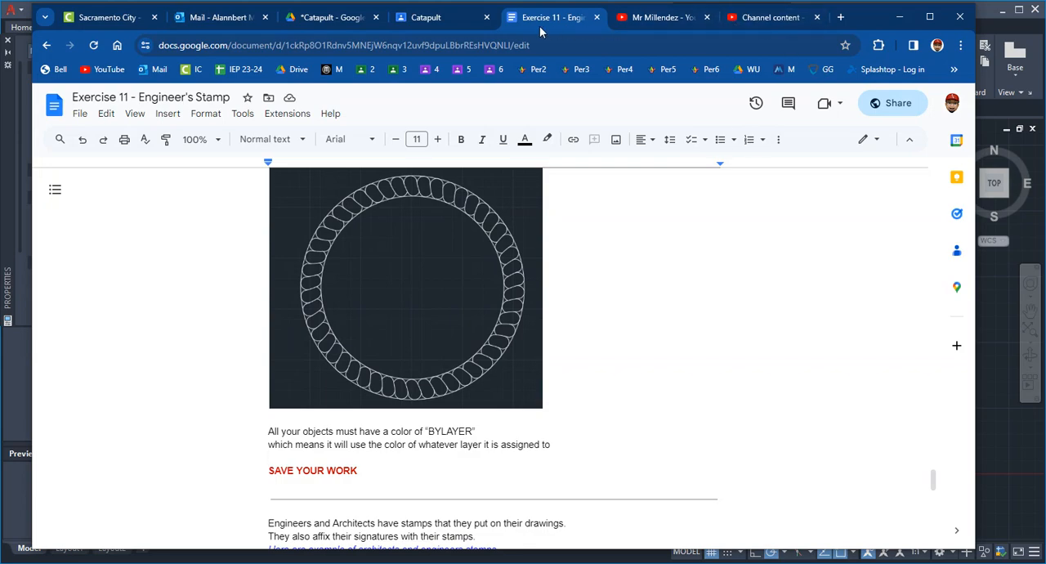
pyautogui.click(841, 17)
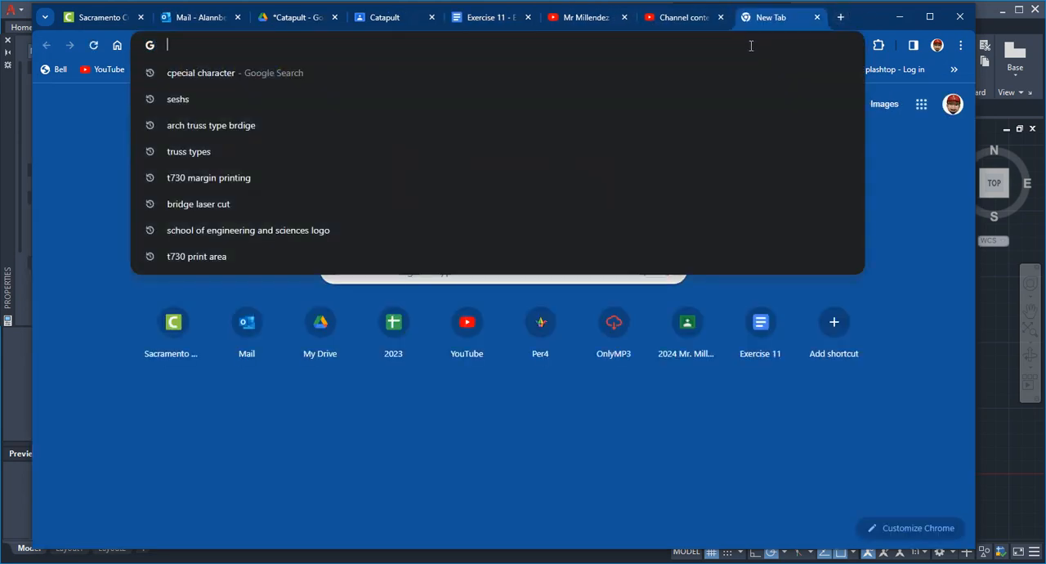
pyautogui.write('SYMBOLS')
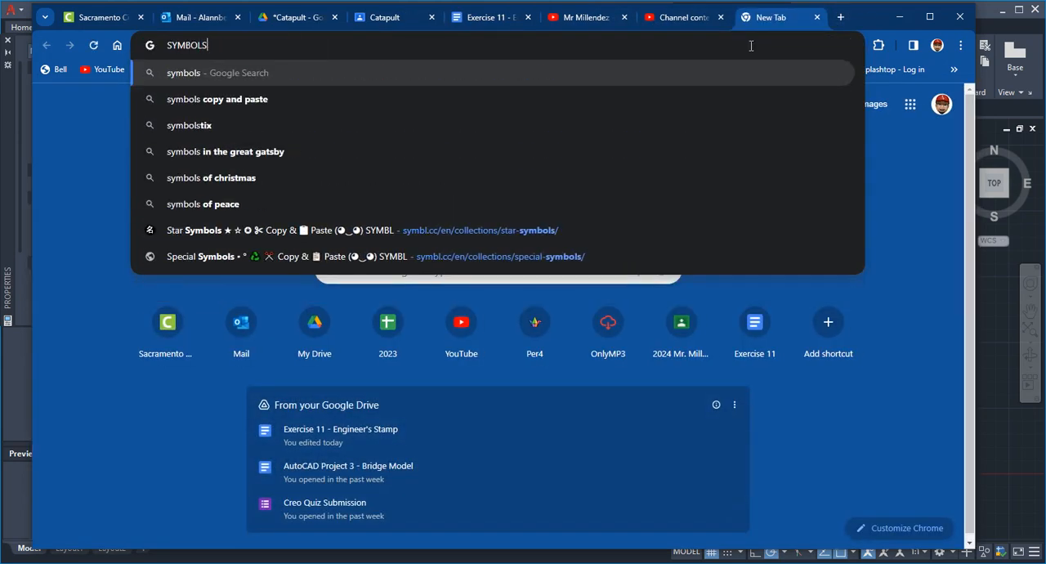
pyautogui.write('.cc')
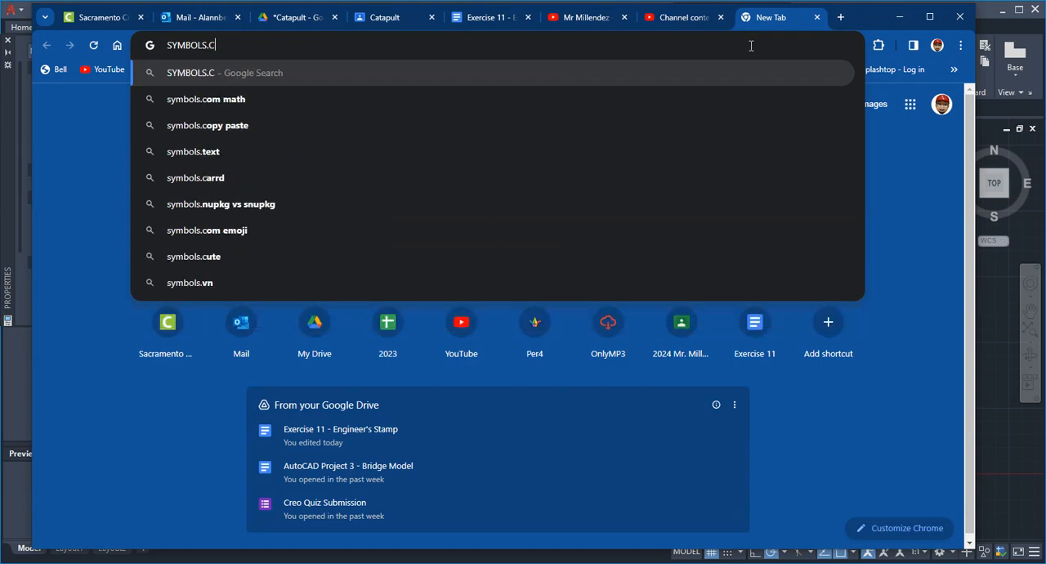
pyautogui.press('Return')
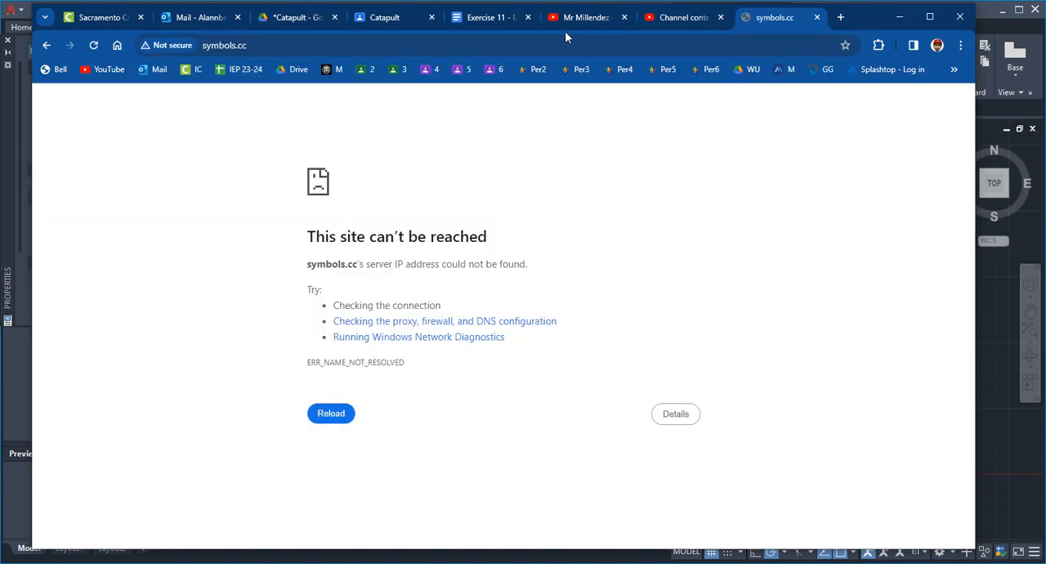
# Open the star-symbols link on symbl.cc from the stamp requirements in the Exercise 11 - Engineer's Stamp document
pyautogui.click(489, 18)
pyautogui.scroll(5, 428, 406)
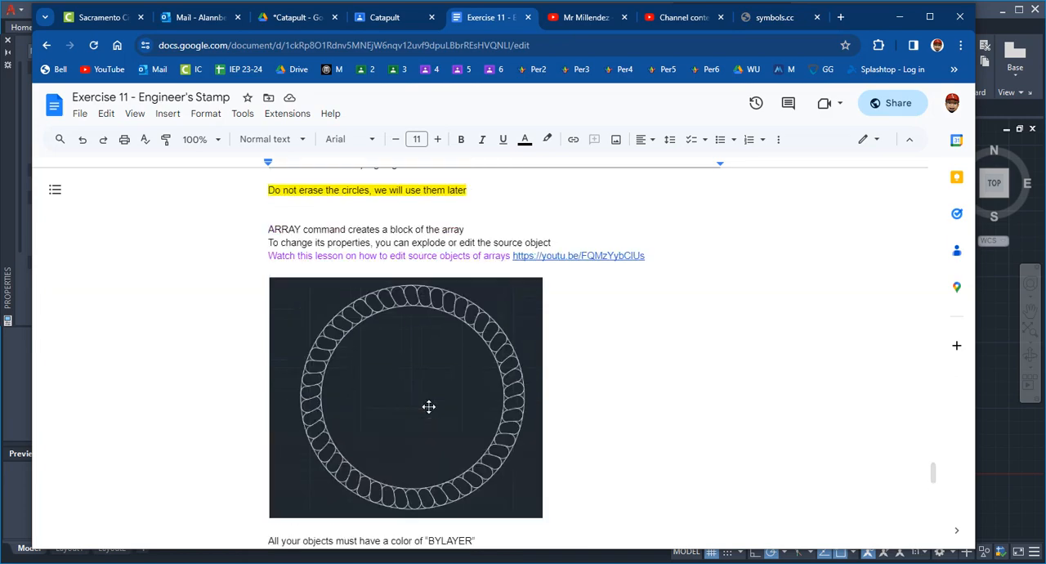
pyautogui.scroll(-5, 586, 416)
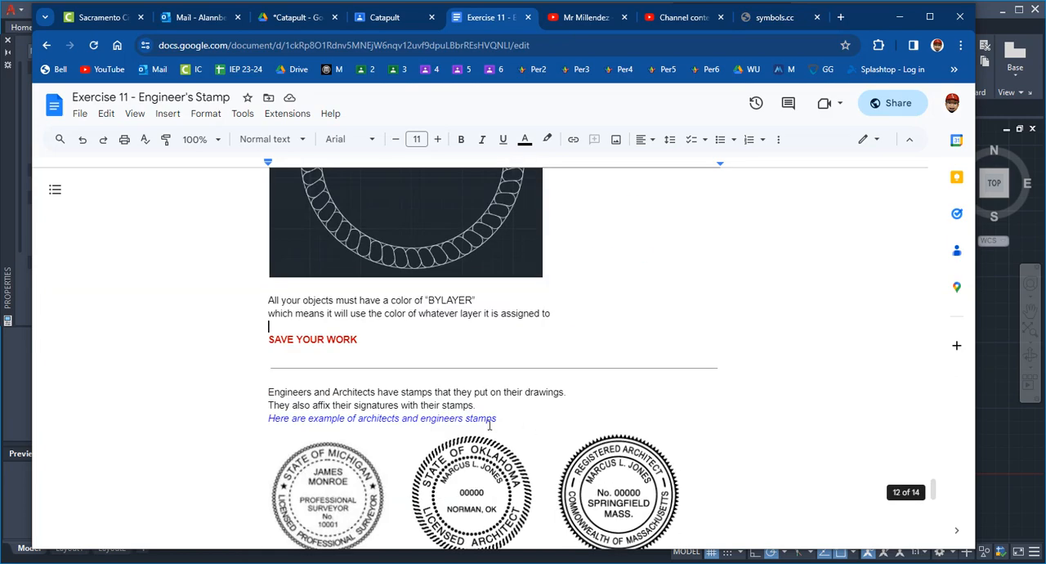
pyautogui.scroll(-3, 490, 426)
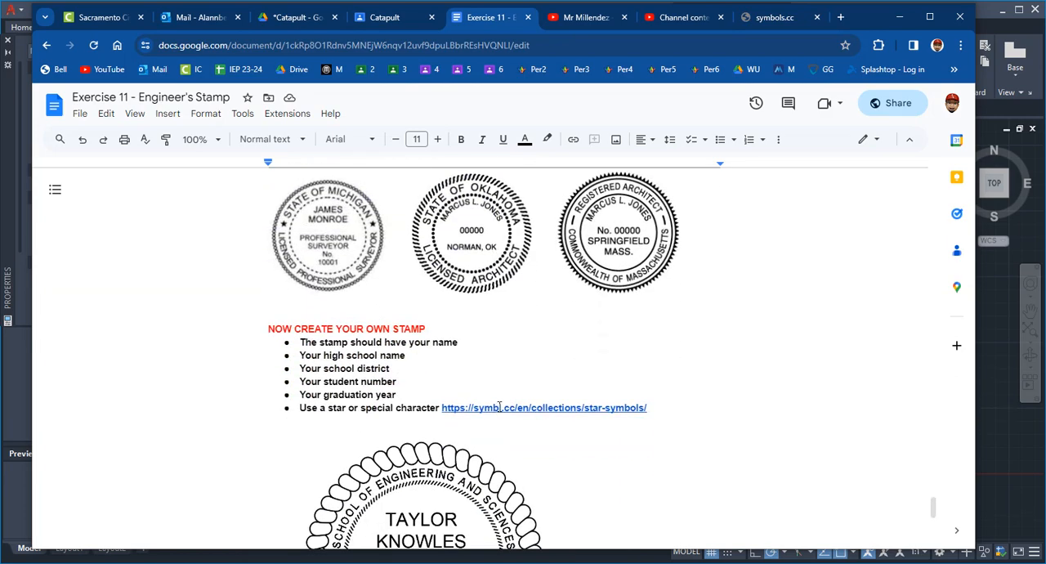
pyautogui.click(499, 407)
pyautogui.click(500, 428)
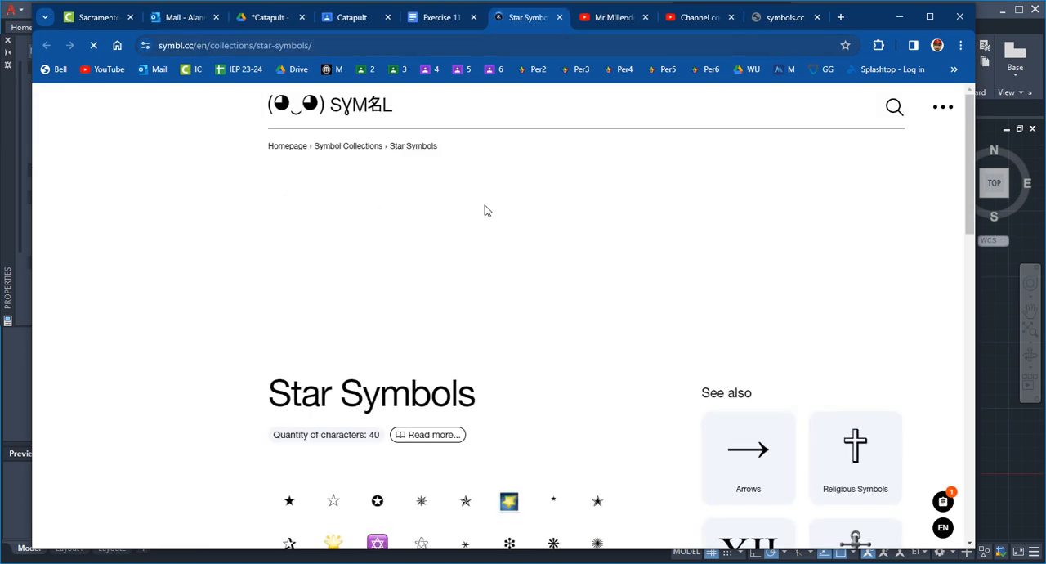
# Copy the Six Pointed Black Star (U+2736) from the star symbols collection and switch back to AutoCAD
pyautogui.scroll(-2, 479, 306)
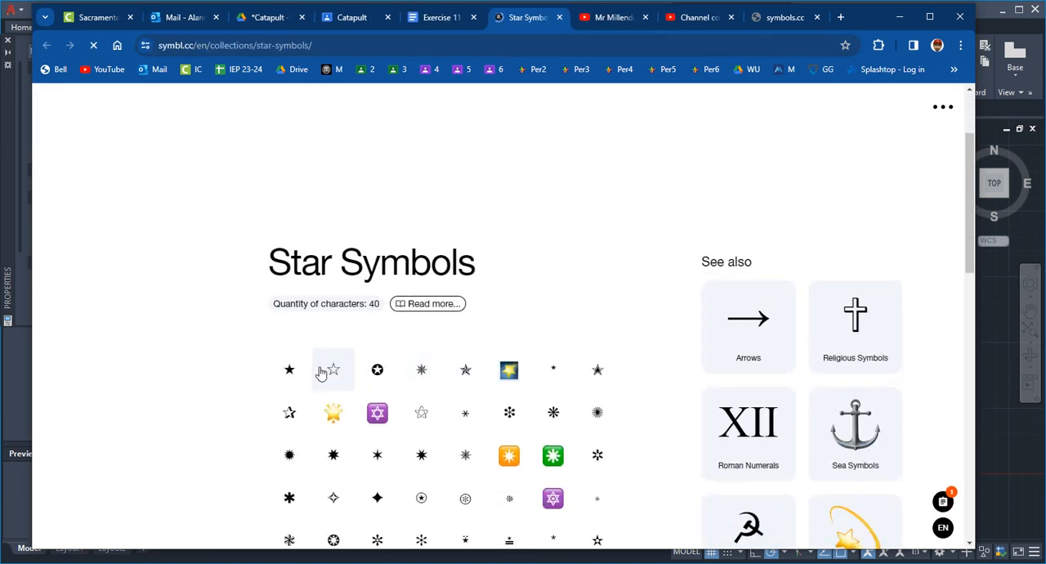
pyautogui.click(375, 459)
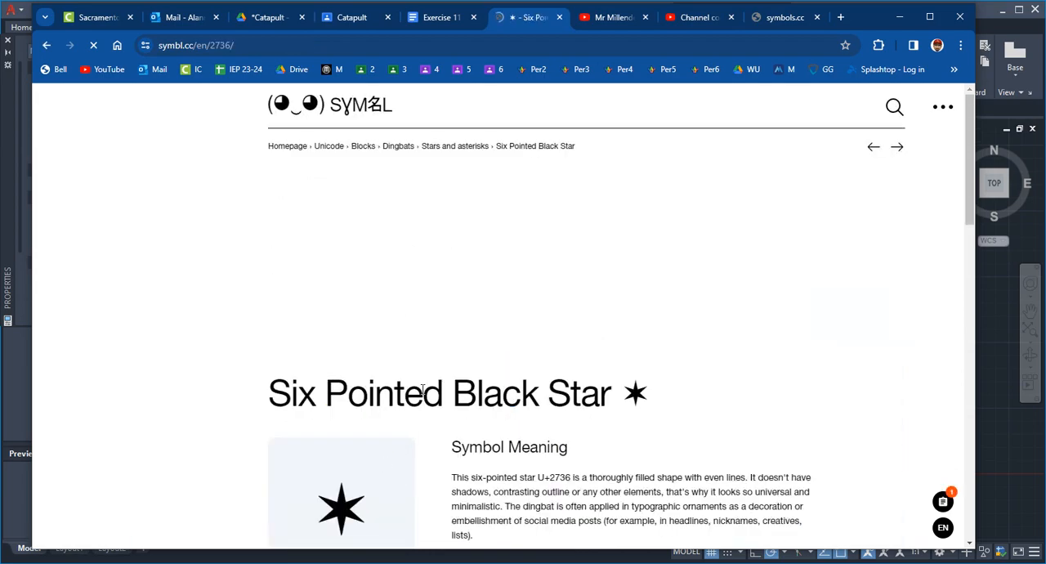
pyautogui.scroll(-4, 393, 425)
pyautogui.click(338, 294)
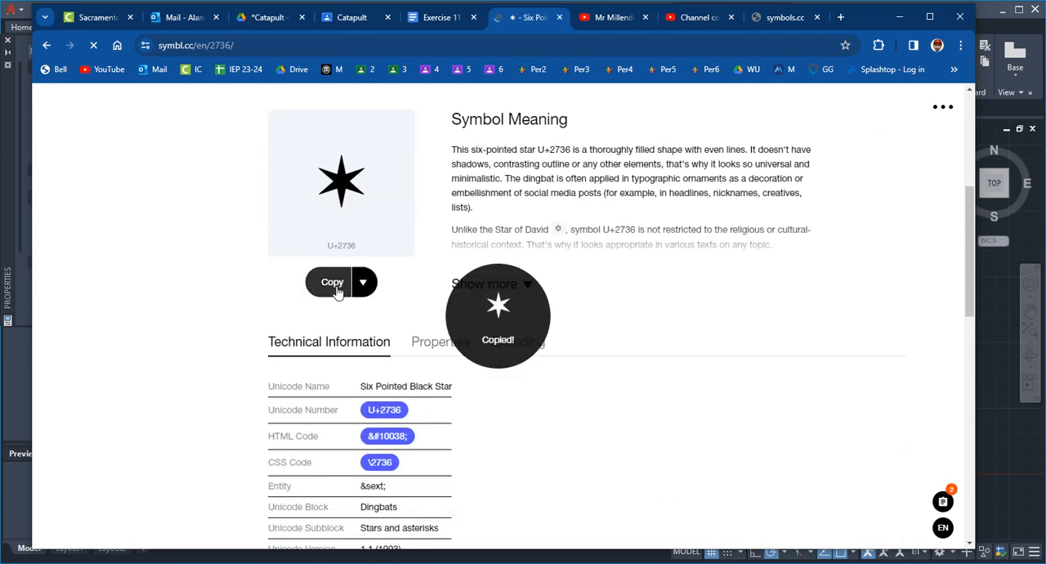
pyautogui.click(998, 413)
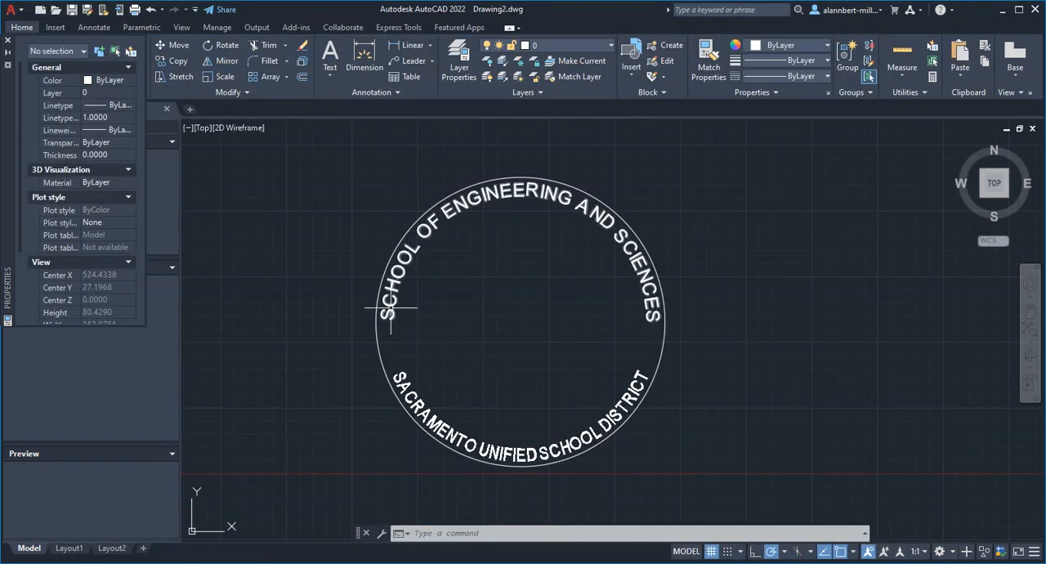
pyautogui.write('ARC')
pyautogui.press('Return')
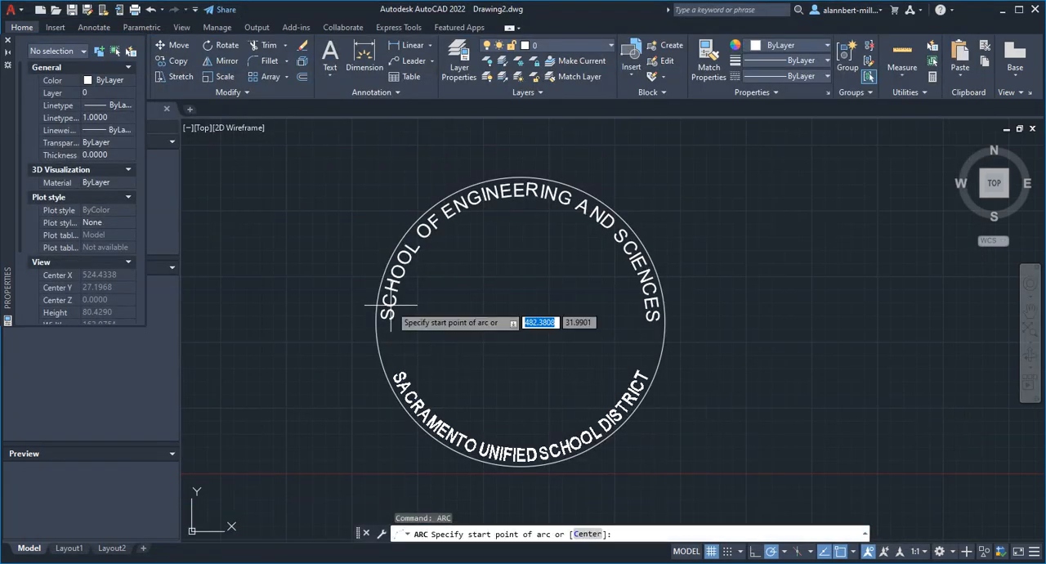
pyautogui.press('Escape')
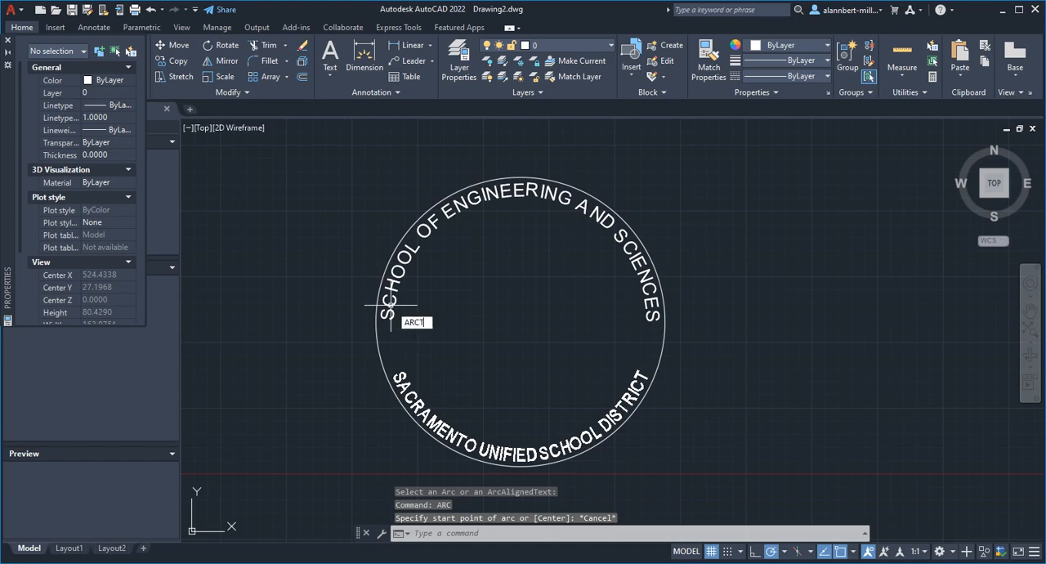
# Add the copied six-pointed star, set off by a space, before and after the upper arc text "SCHOOL OF ENGINEERING AND SCIENCES"
pyautogui.write('ARCT')
pyautogui.press('Return')
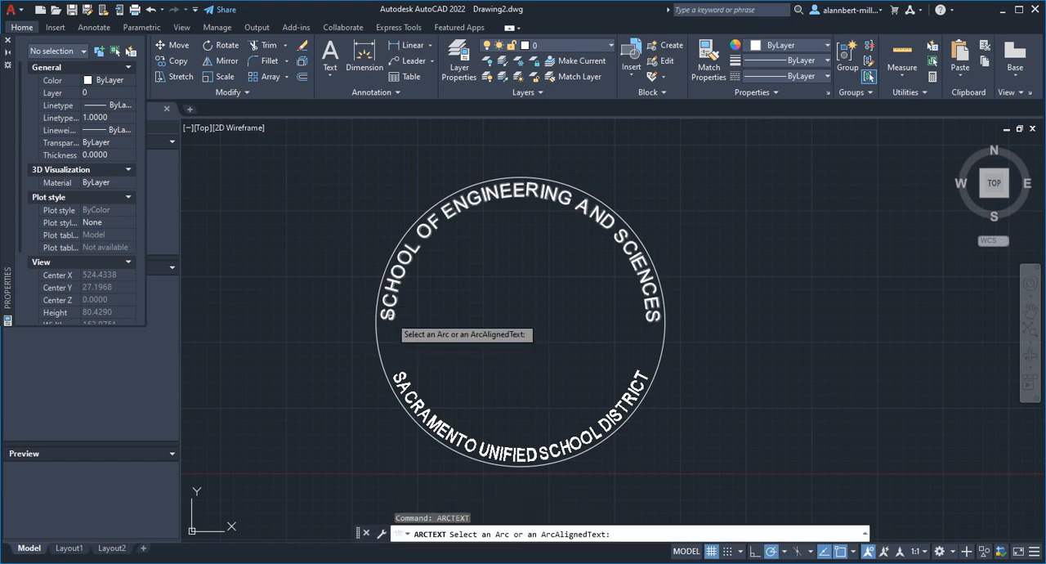
pyautogui.click(390, 314)
pyautogui.click(425, 283)
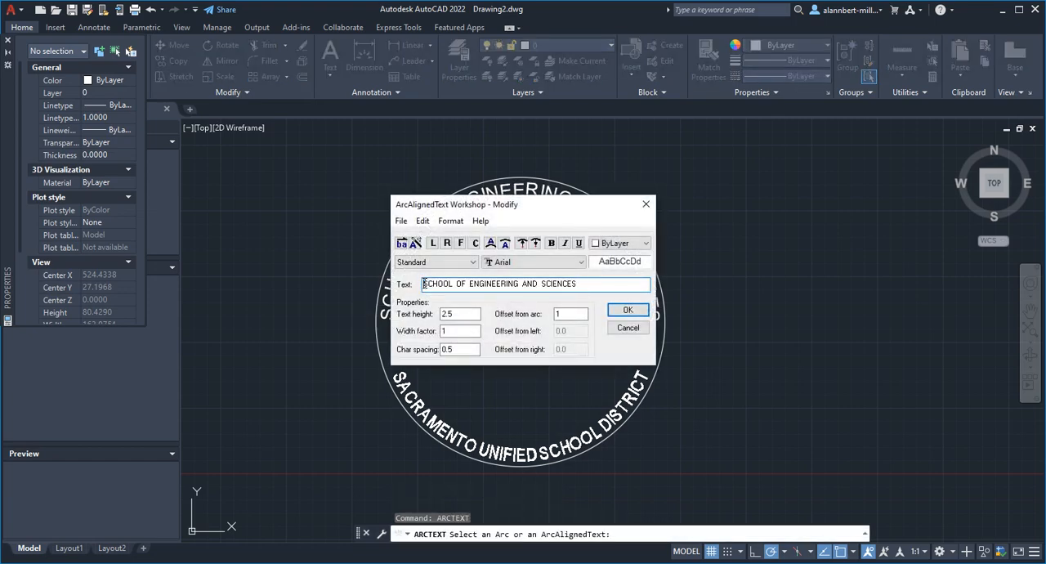
pyautogui.write('*')
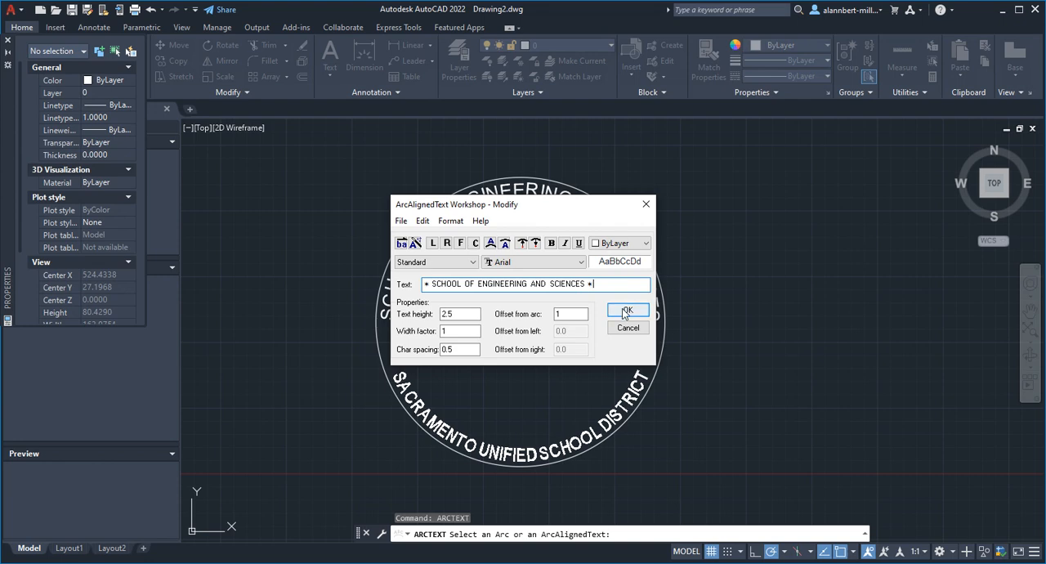
pyautogui.click(623, 311)
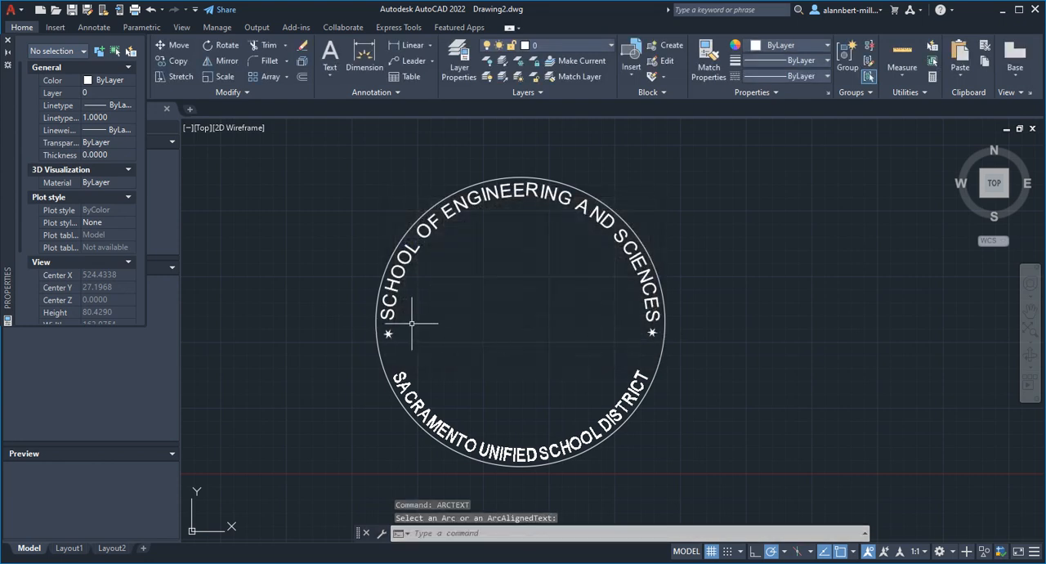